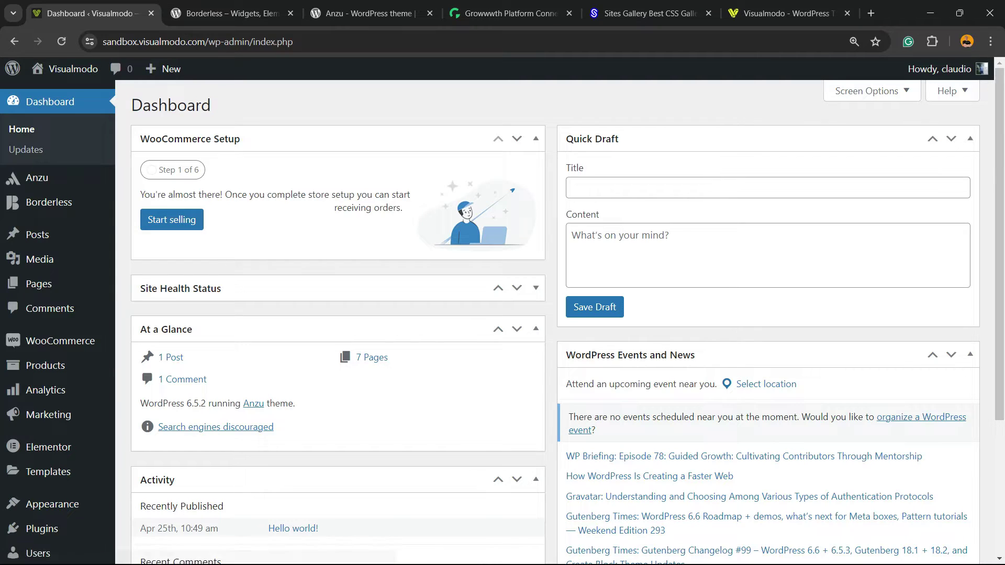
Open the installed plugins list and deactivate the Responsive Mortgage Calculator plugin
scroll(52, 341, "down", 3)
left_click(41, 408)
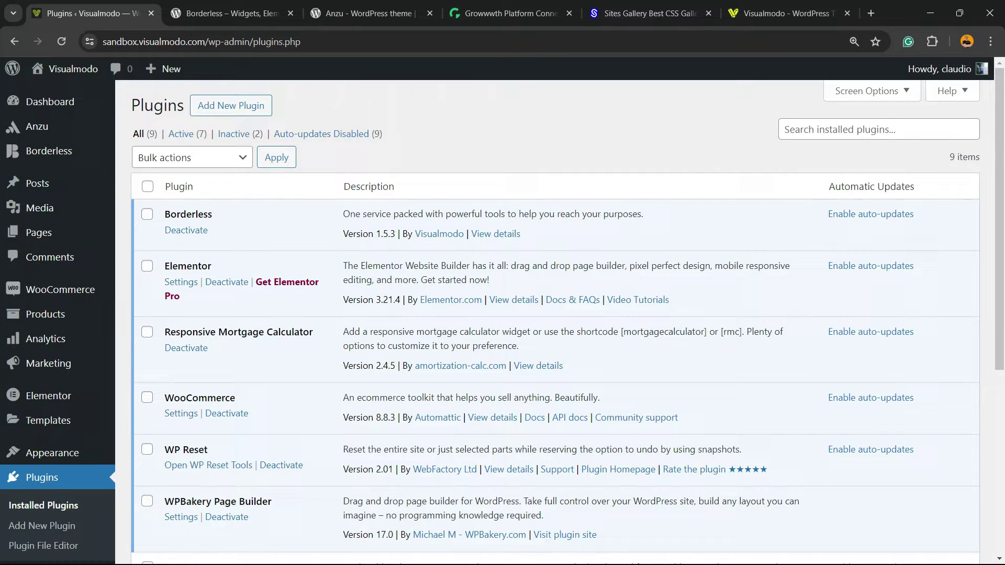
double_click(242, 332)
triple_click(242, 332)
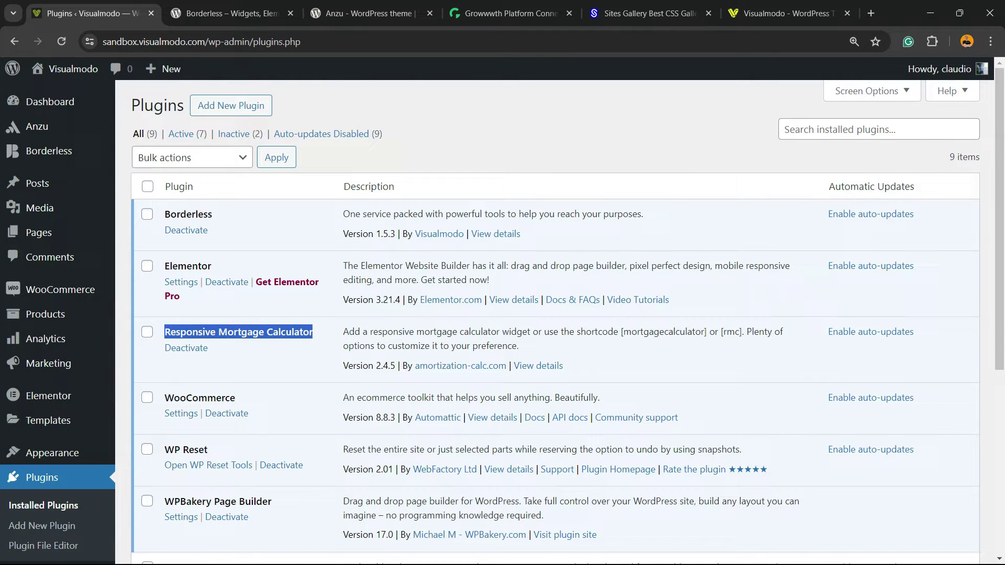
left_click(186, 348)
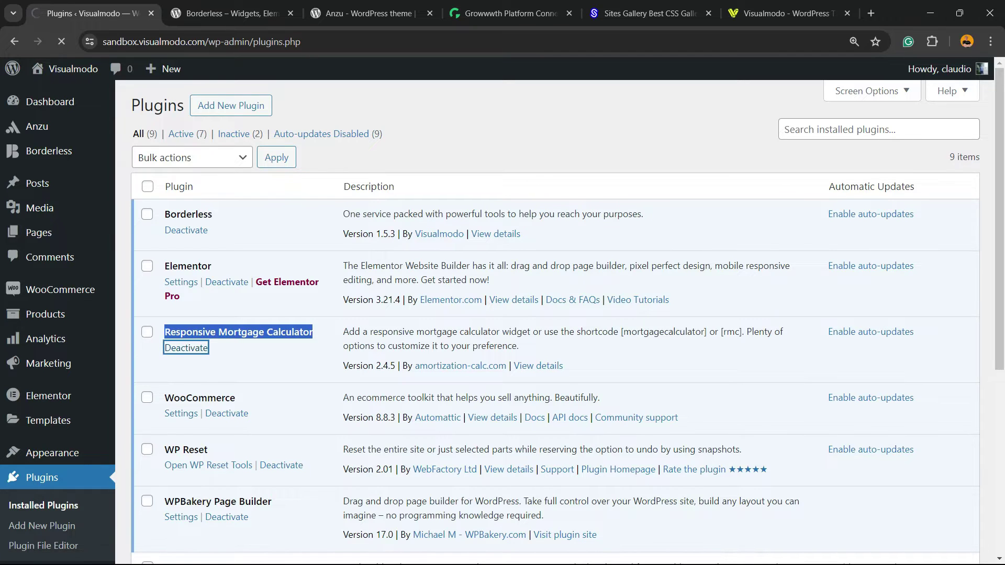
Try to delete the deactivated Responsive Mortgage Calculator plugin and its data
scroll(183, 260, "down", 3)
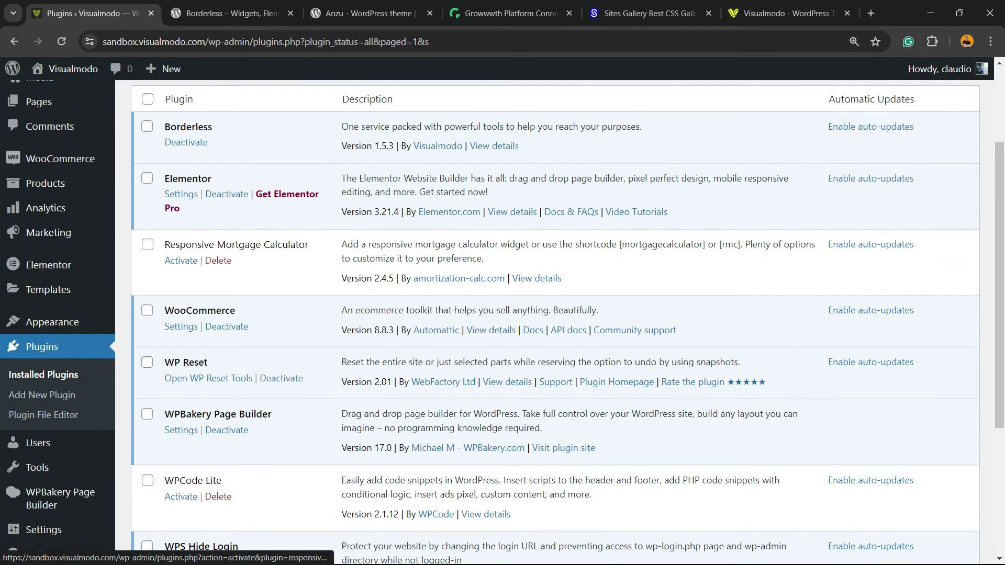
left_click(218, 260)
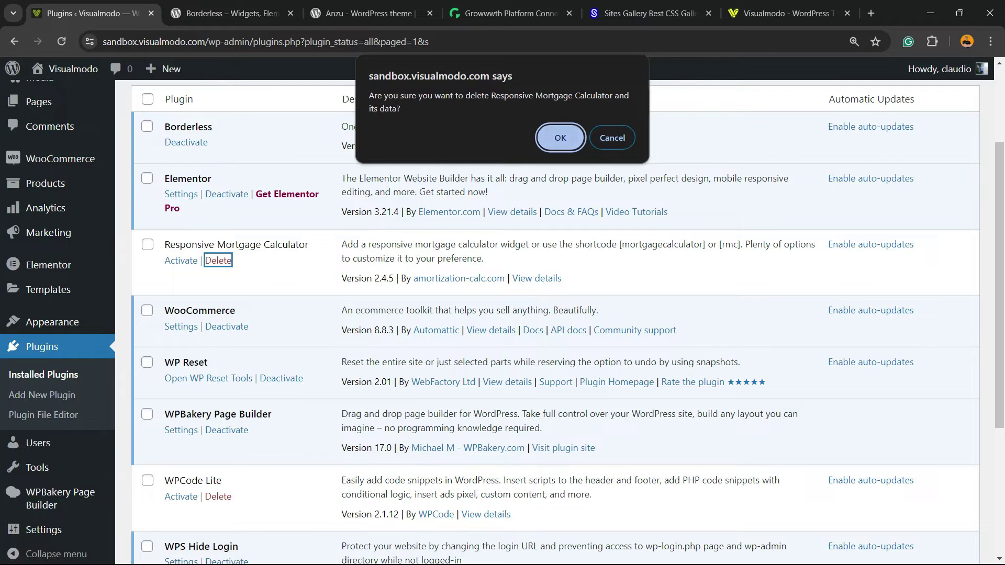
left_click(561, 138)
scroll(568, 322, "up", 1)
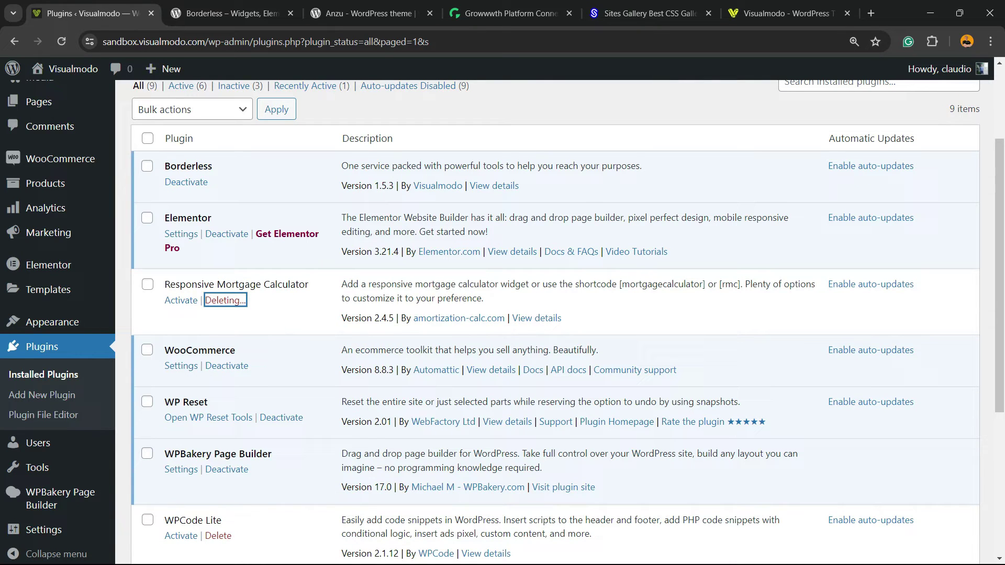
left_click_drag(247, 300, 211, 300)
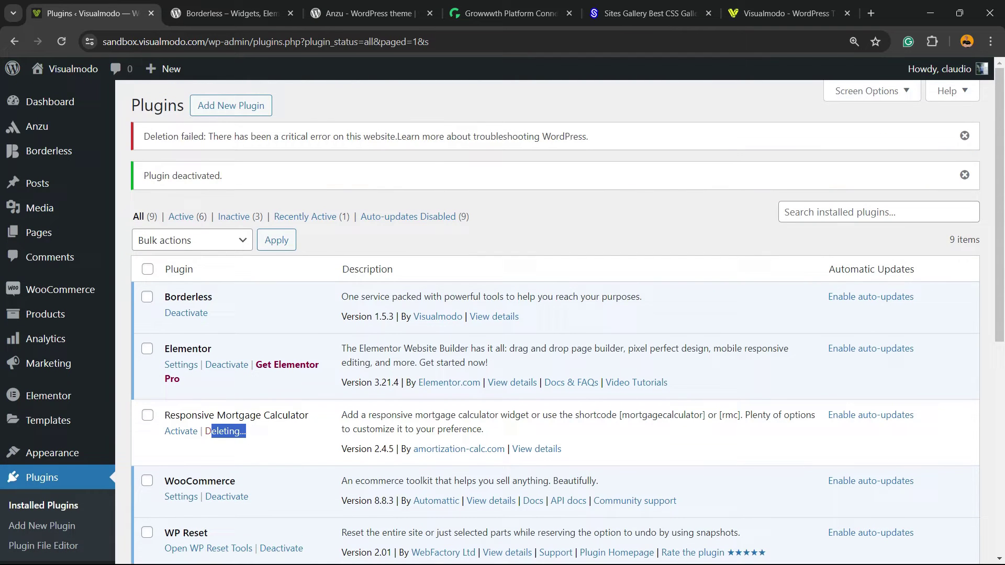
Enlarge the page and examine the deletion notice above the plugins list
key("ctrl+plus")
key("ctrl+plus")
key("ctrl+plus")
double_click(209, 184)
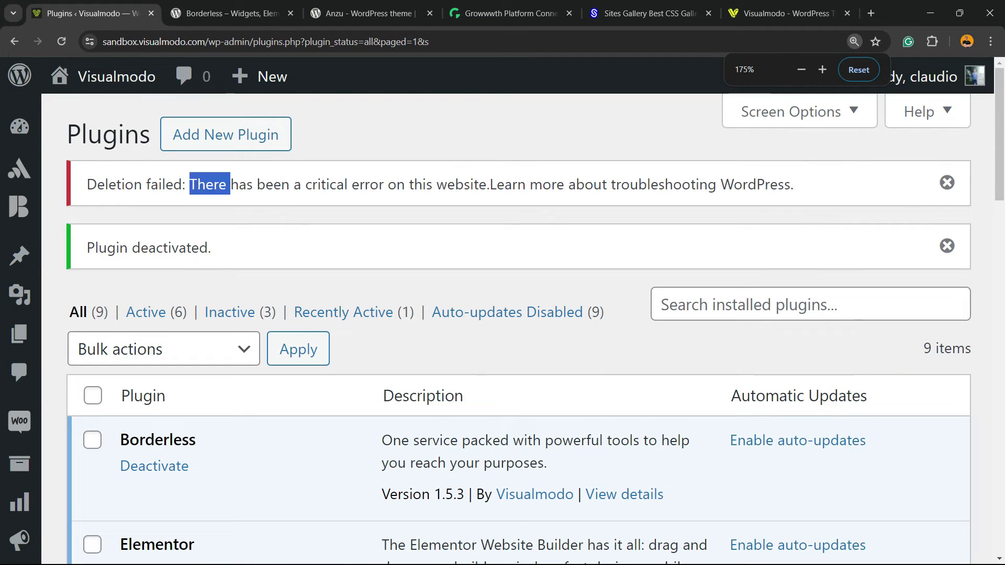
double_click(228, 184)
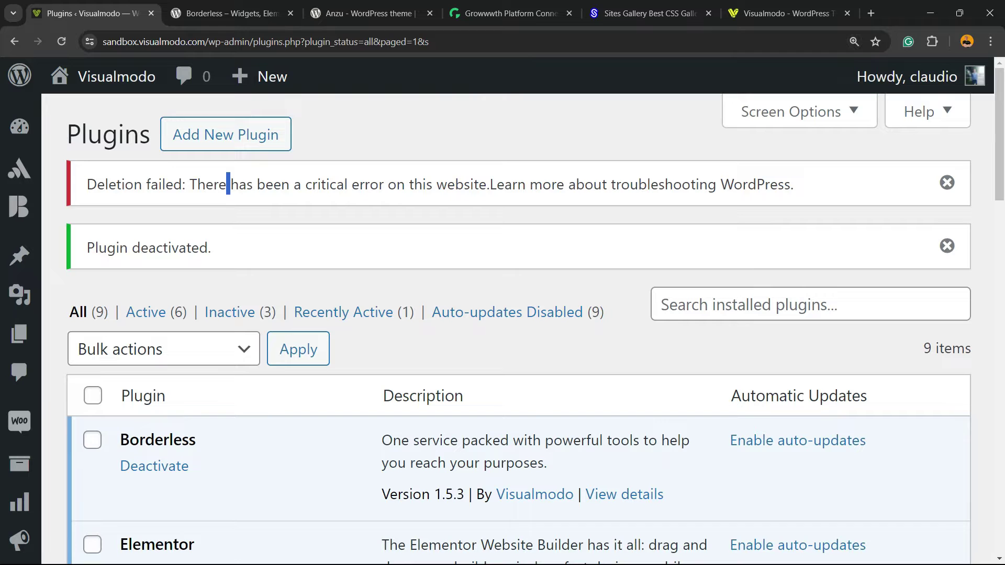
double_click(210, 184)
left_click(211, 184)
Reload the plugins list, try again to delete Responsive Mortgage Calculator and check the notice above the list
key("ctrl+minus")
scroll(575, 325, "down", 2)
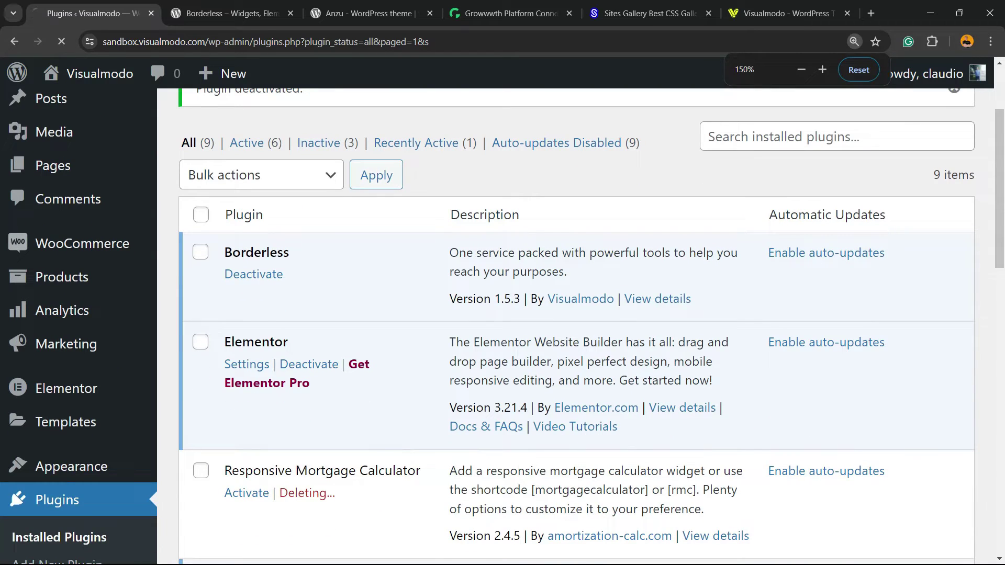
scroll(576, 325, "down", 3)
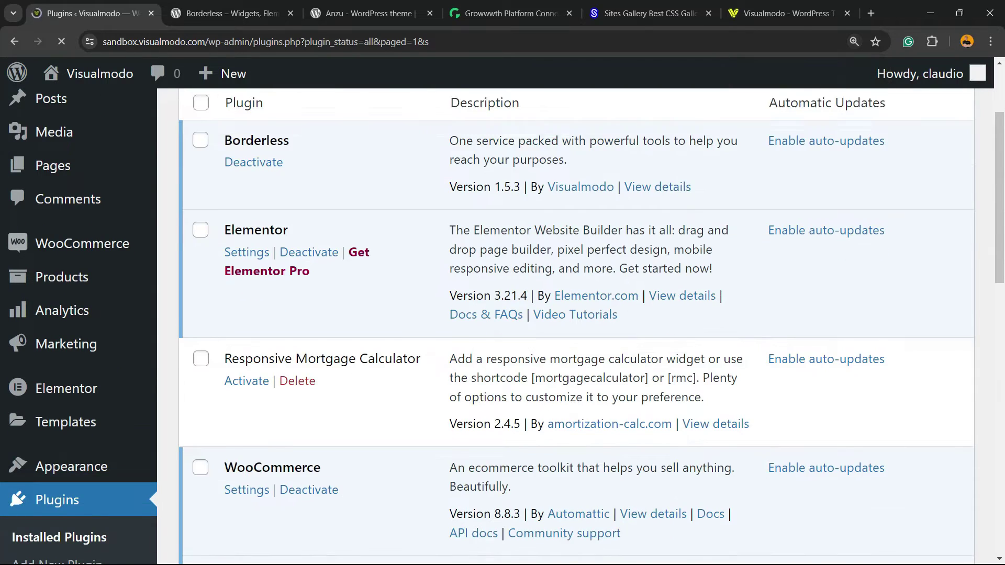
left_click(297, 250)
left_click(560, 138)
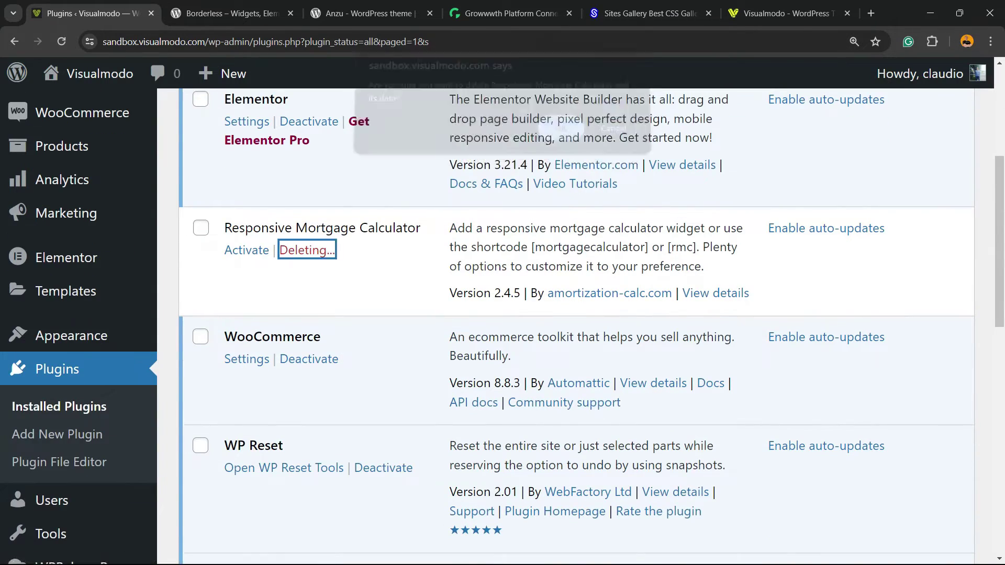
scroll(576, 324, "up", 1)
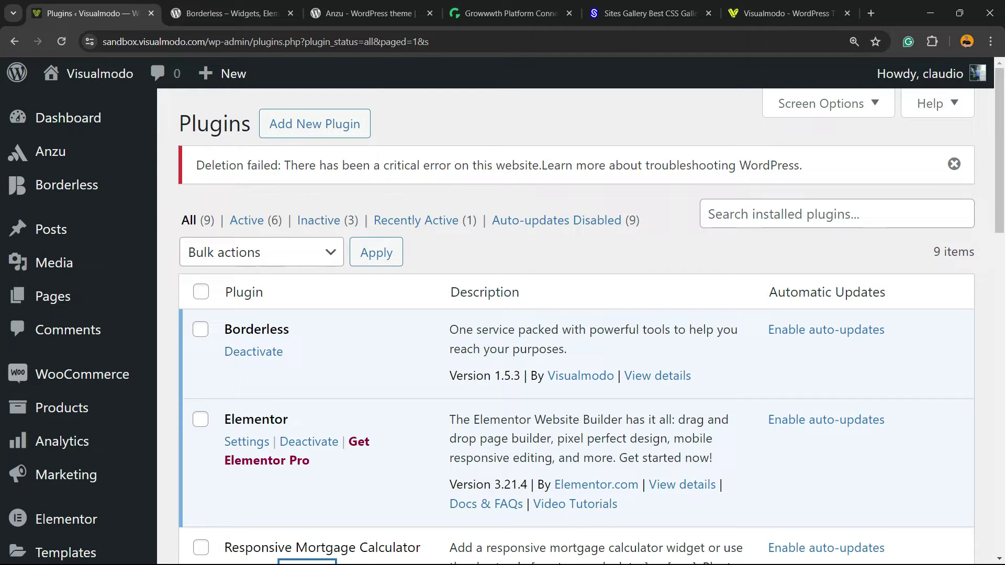
triple_click(403, 165)
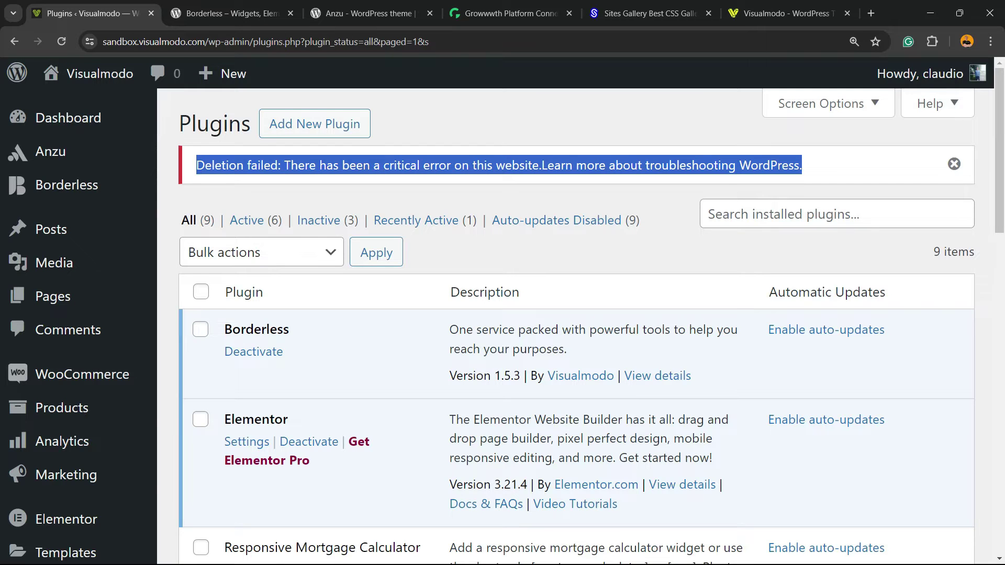
Open the page for adding new plugins and search for "file manager"
scroll(576, 324, "down", 5)
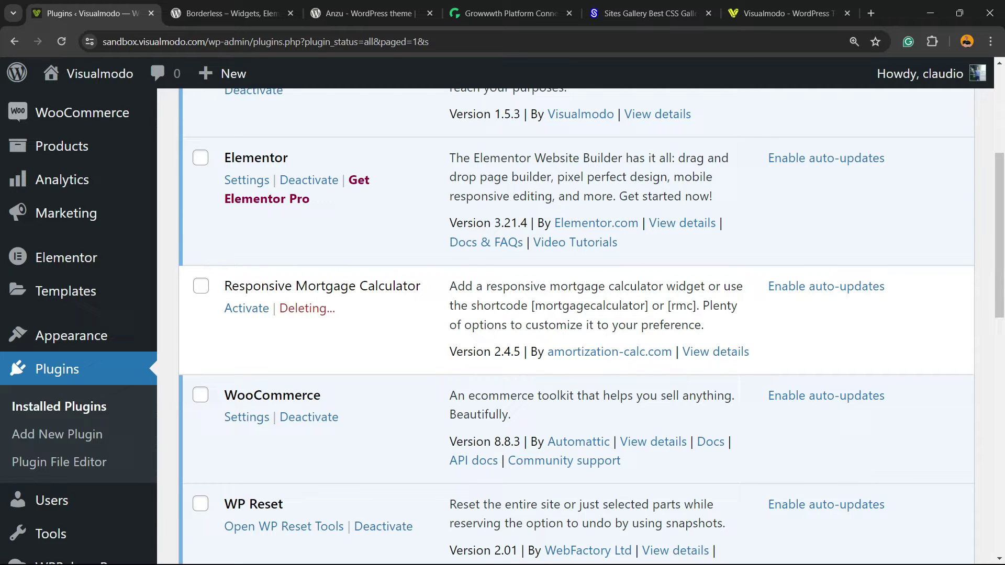
scroll(78, 374, "up", 5)
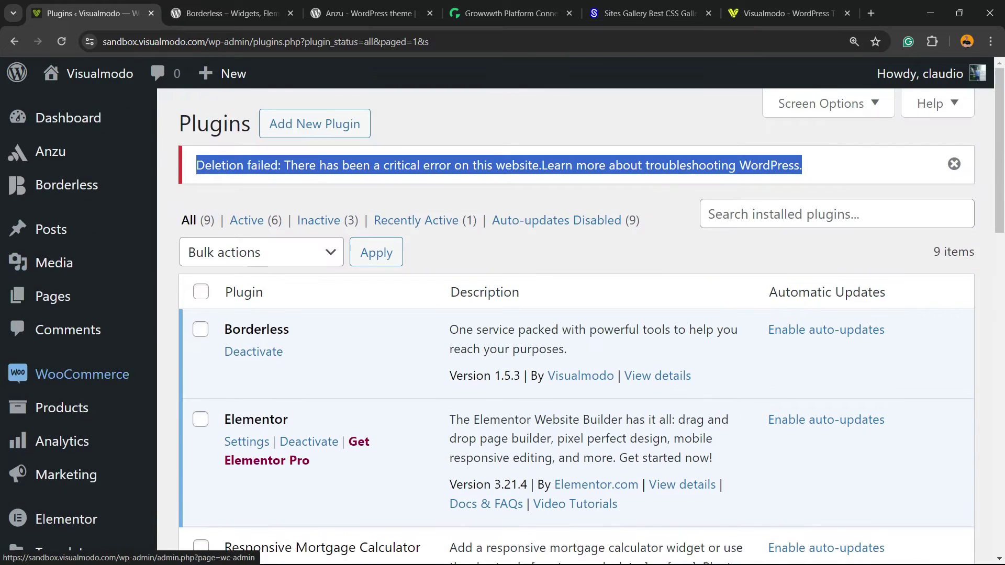
scroll(57, 314, "down", 7)
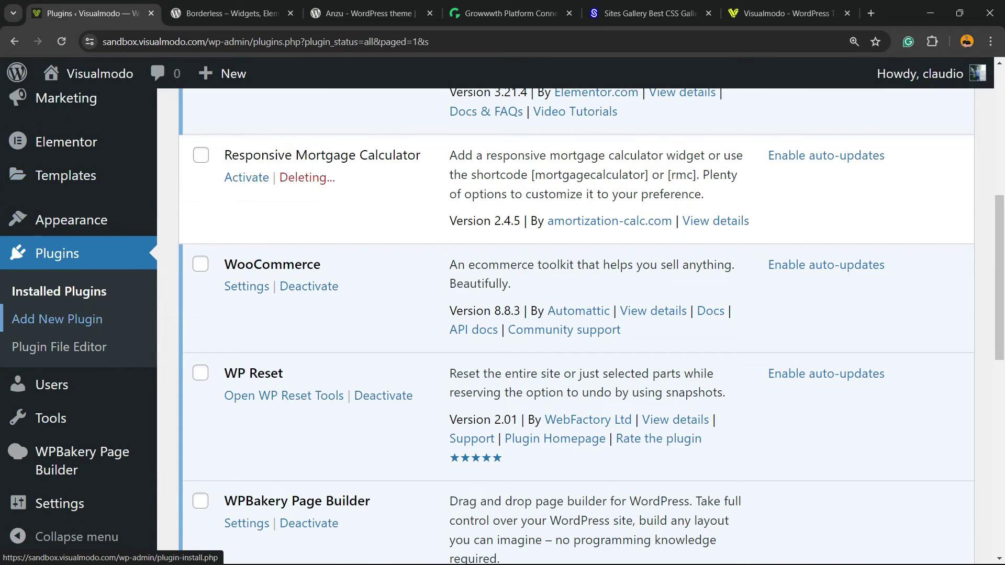
left_click(69, 318)
scroll(524, 324, "up", 2)
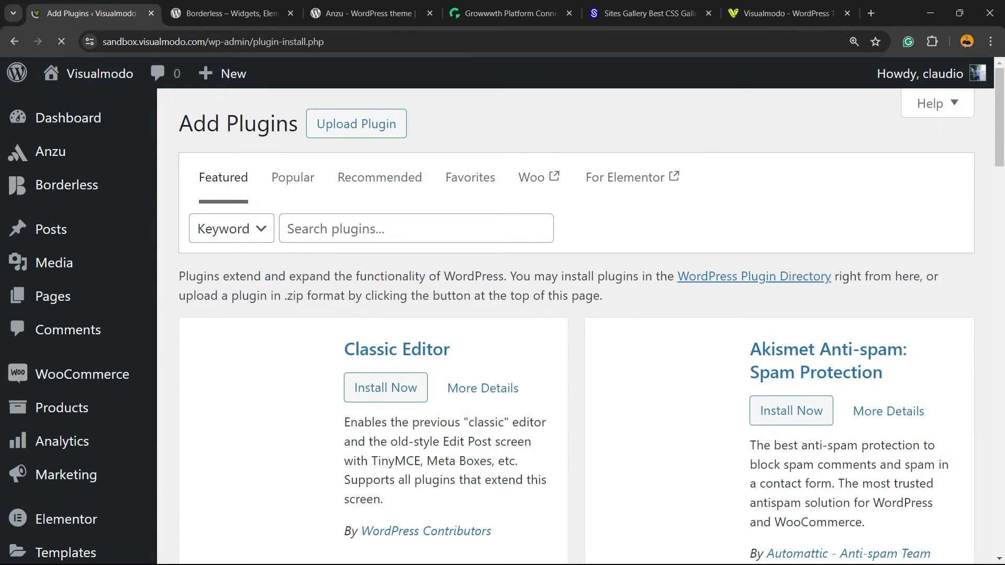
key("ctrl+minus")
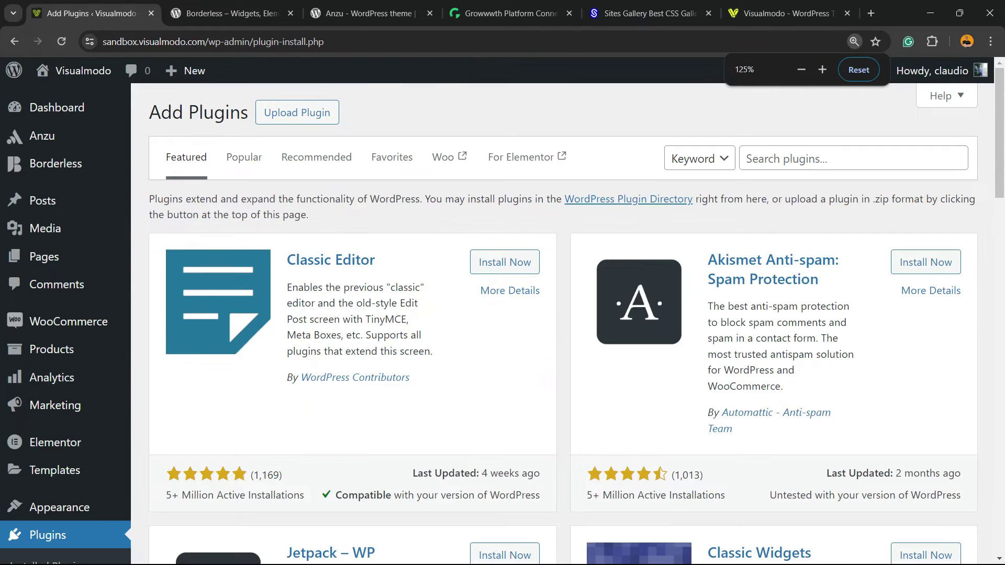
left_click(853, 159)
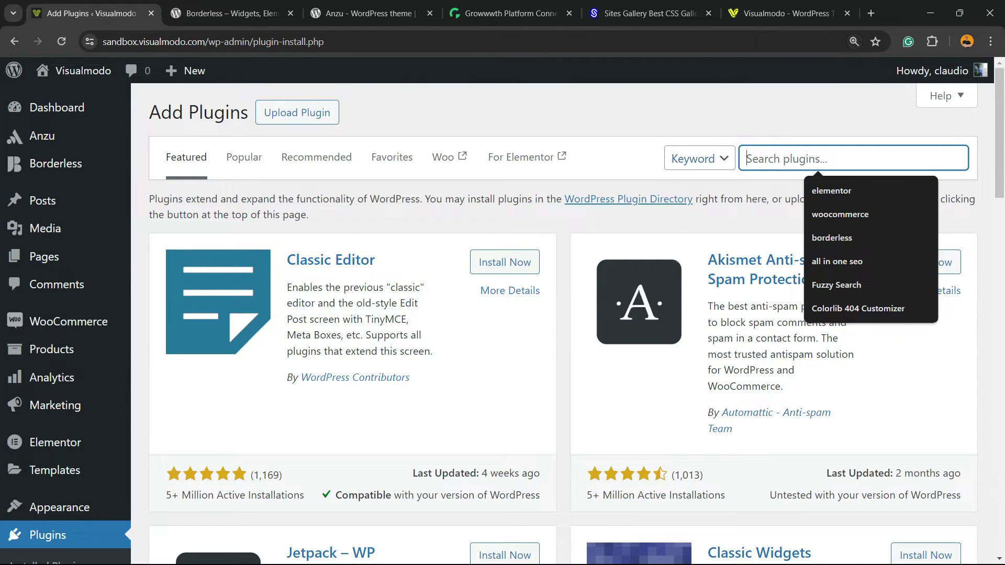
left_click(621, 125)
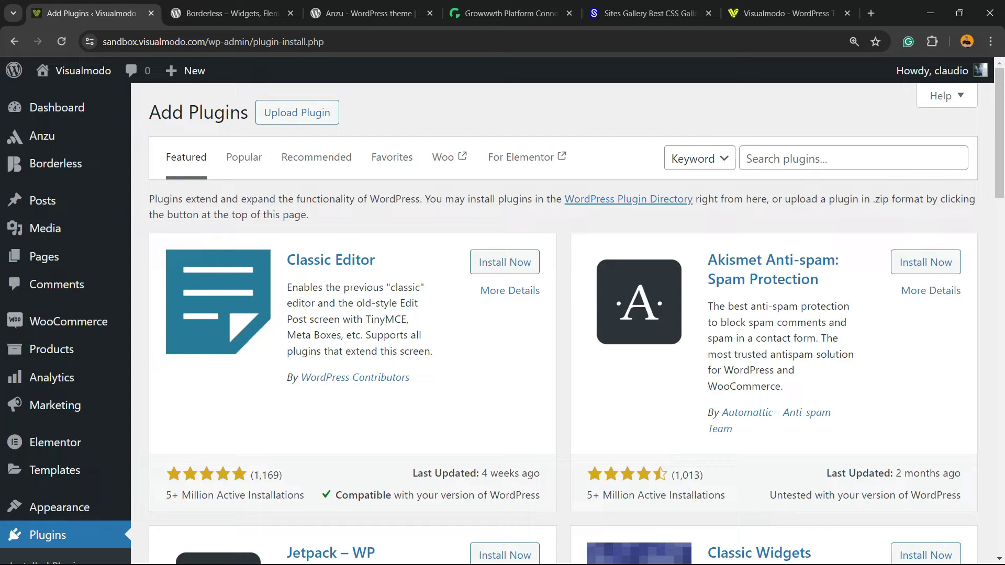
left_click(854, 159)
type("file m")
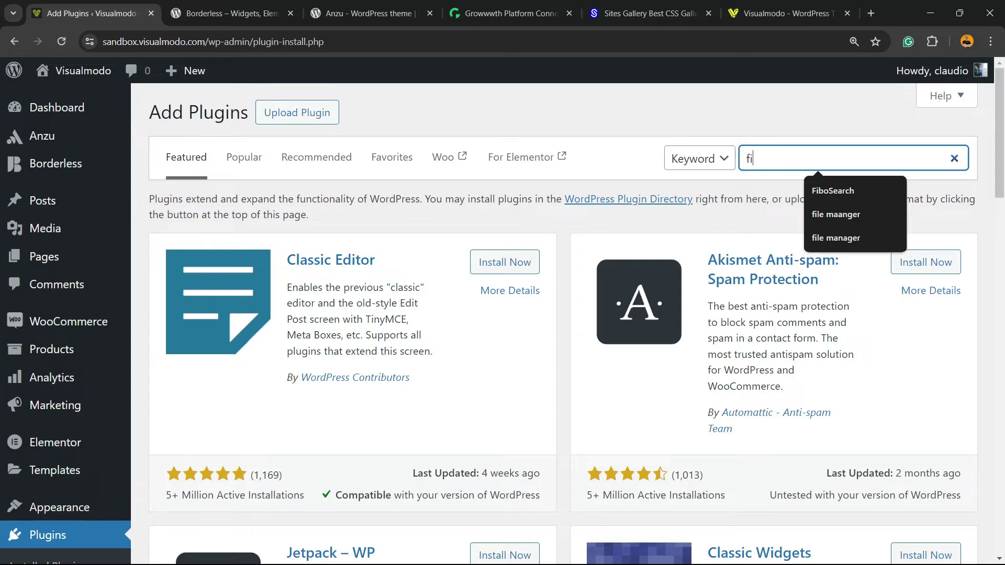
type("anager")
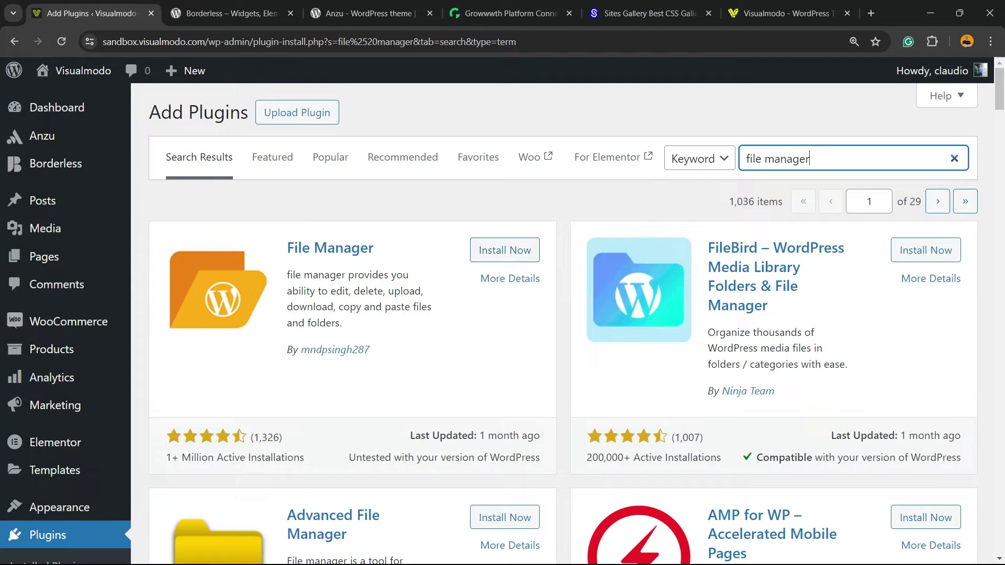
Install and activate the File Manager plugin from the search results
left_click_drag(370, 350, 301, 350)
left_click(505, 250)
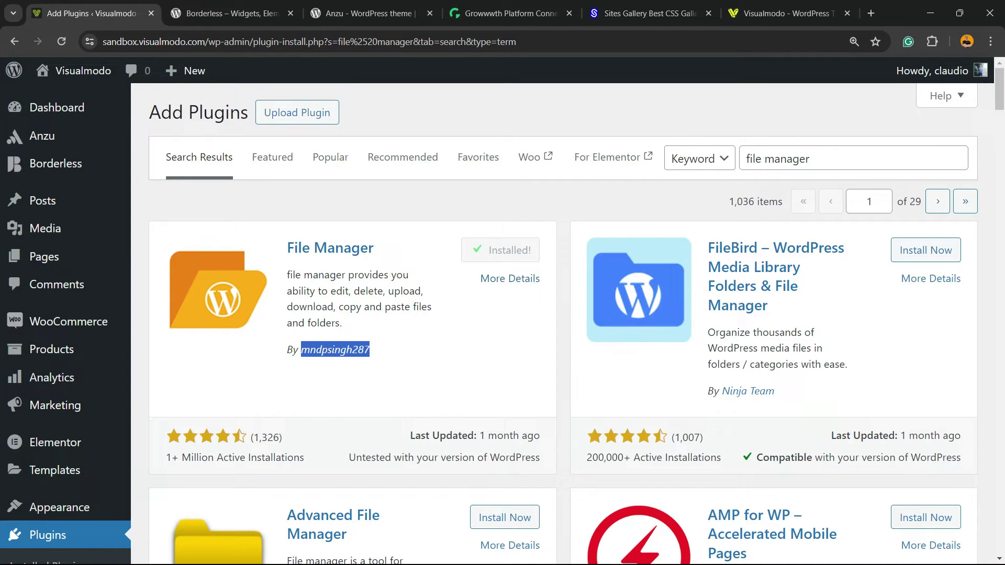
left_click(512, 250)
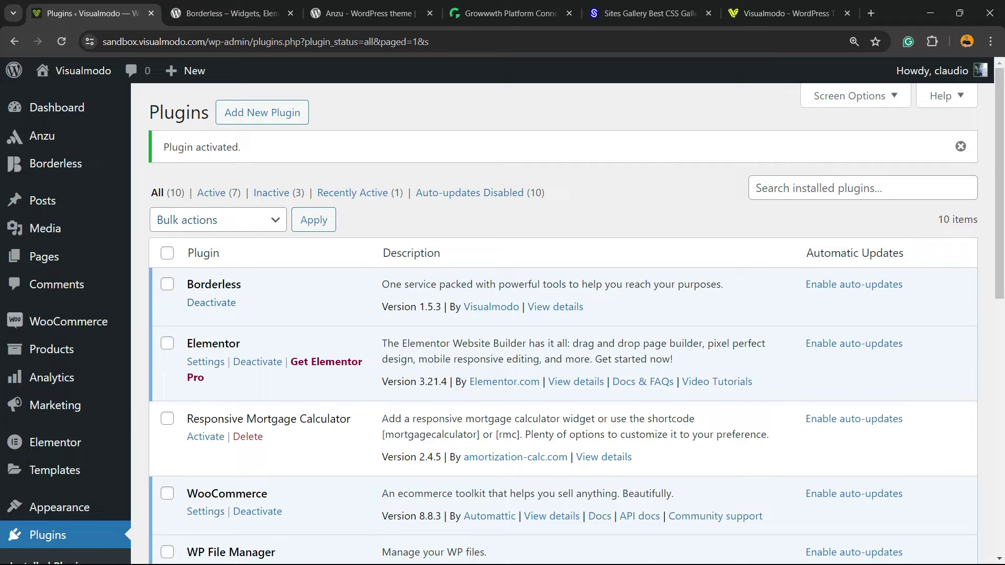
Open the main page of the newly added WP File Manager plugin
scroll(167, 288, "down", 3)
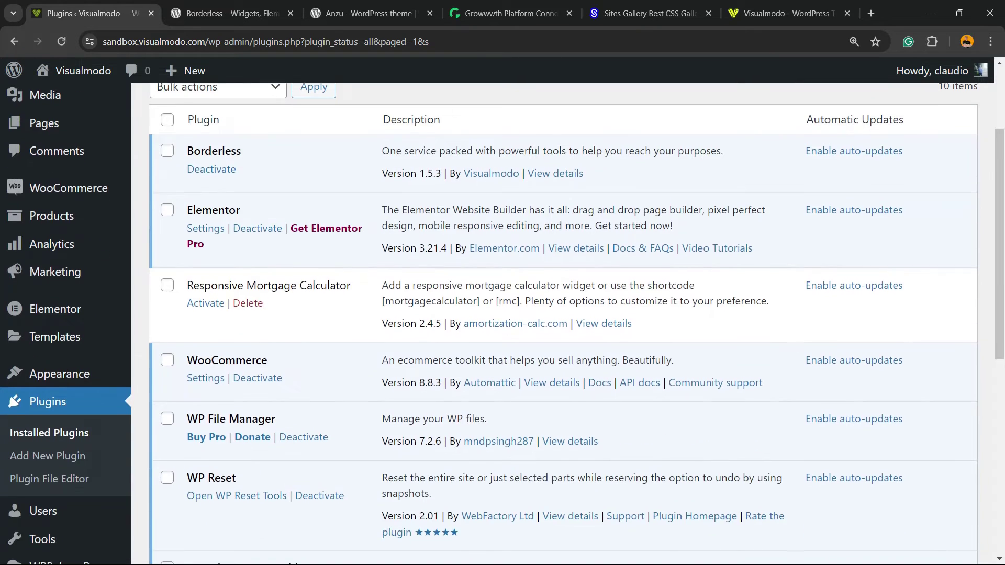
scroll(503, 324, "down", 3)
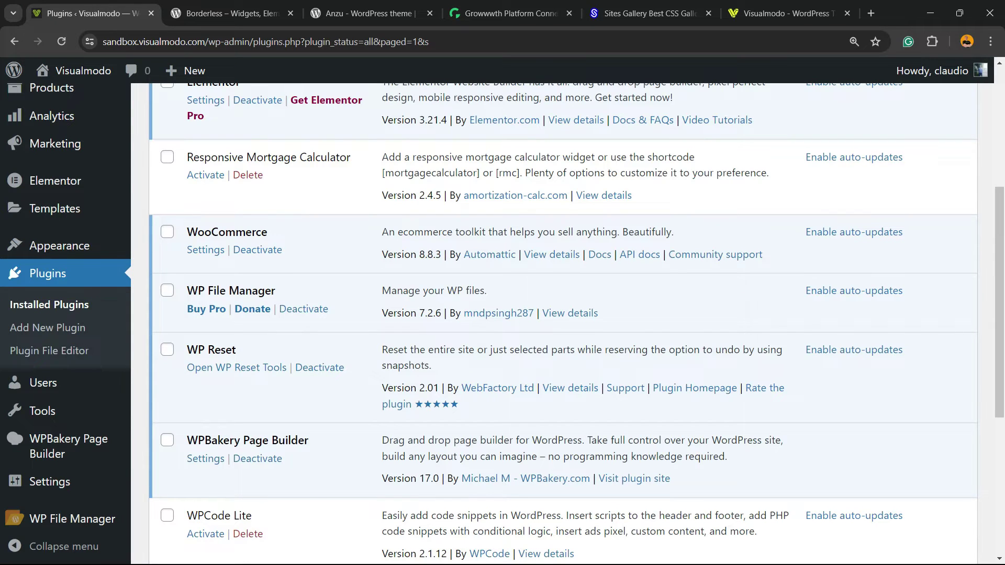
mouse_move(50, 481)
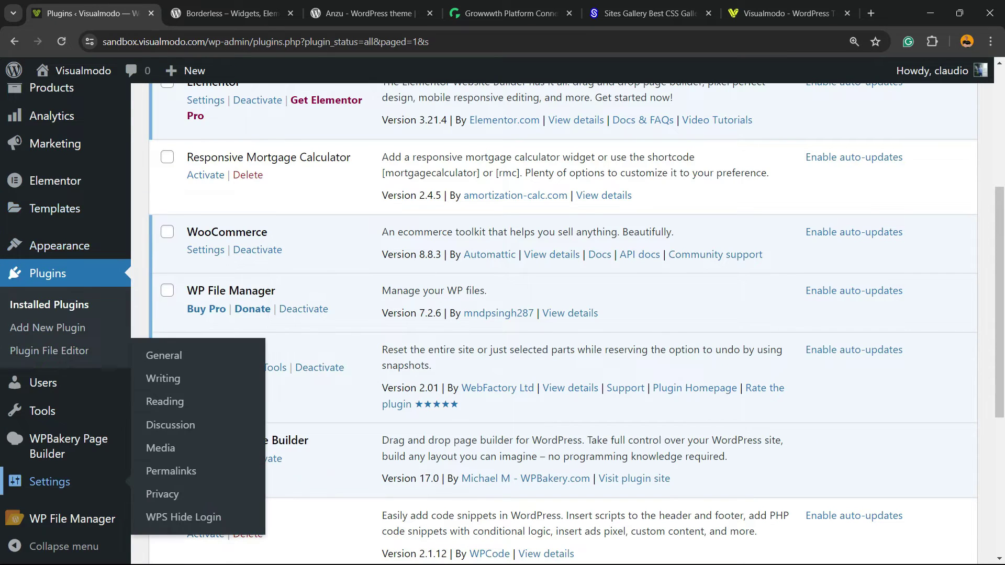
mouse_move(62, 519)
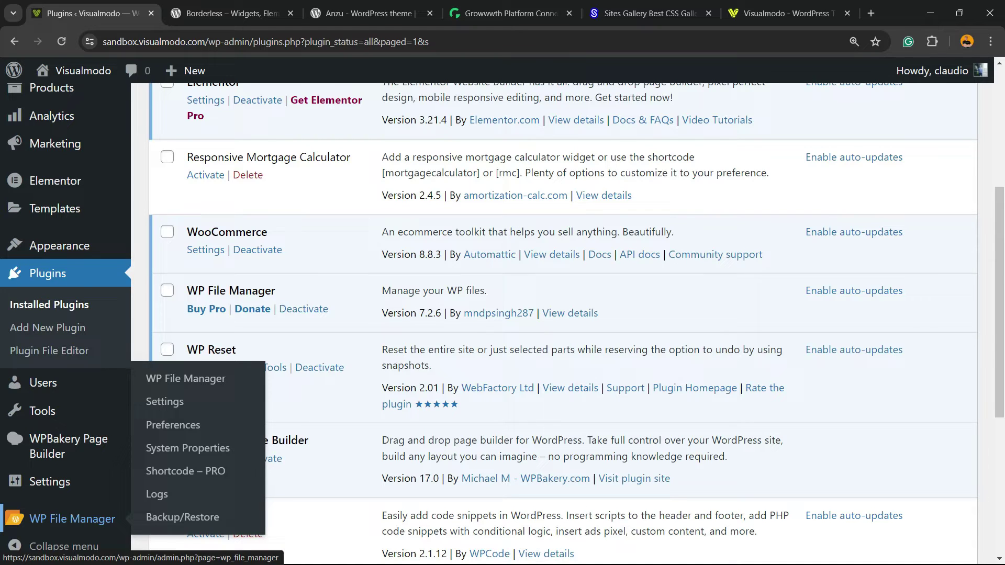
left_click(63, 519)
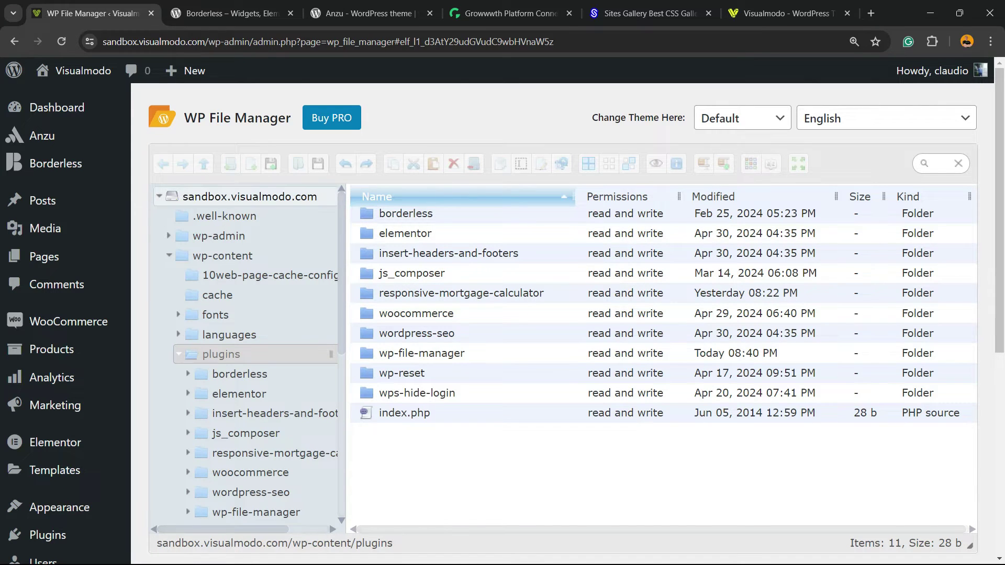
Go to the site's root folder and open wp-content and its plugins folder in the file list
left_click(250, 197)
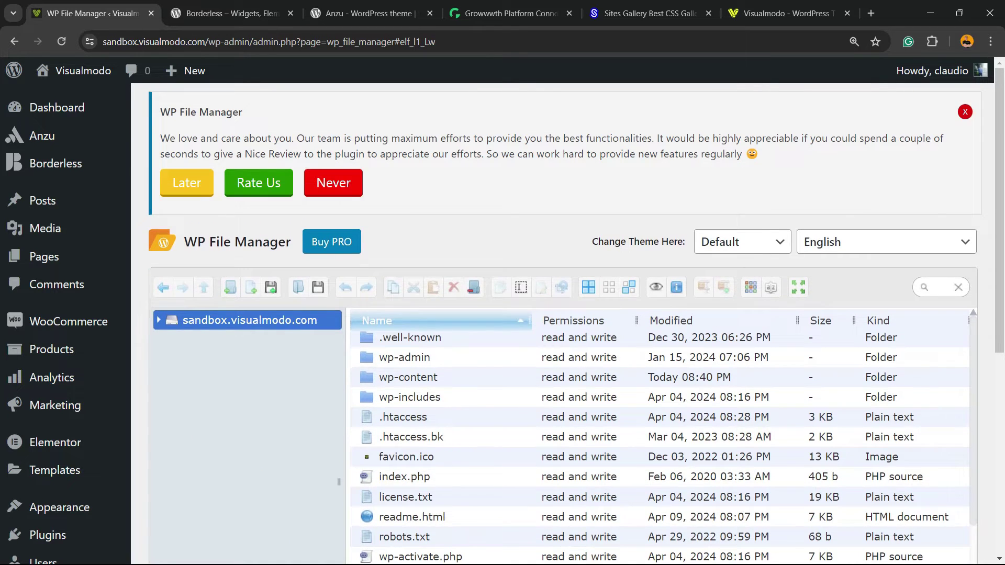
scroll(659, 440, "down", 2)
scroll(660, 440, "up", 2)
scroll(524, 204, "down", 2)
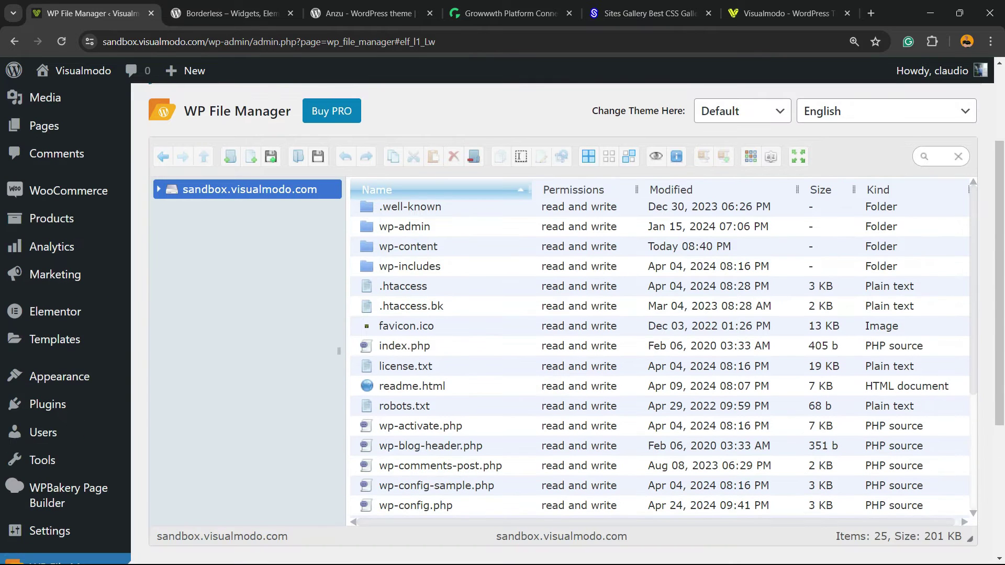
left_click(420, 246)
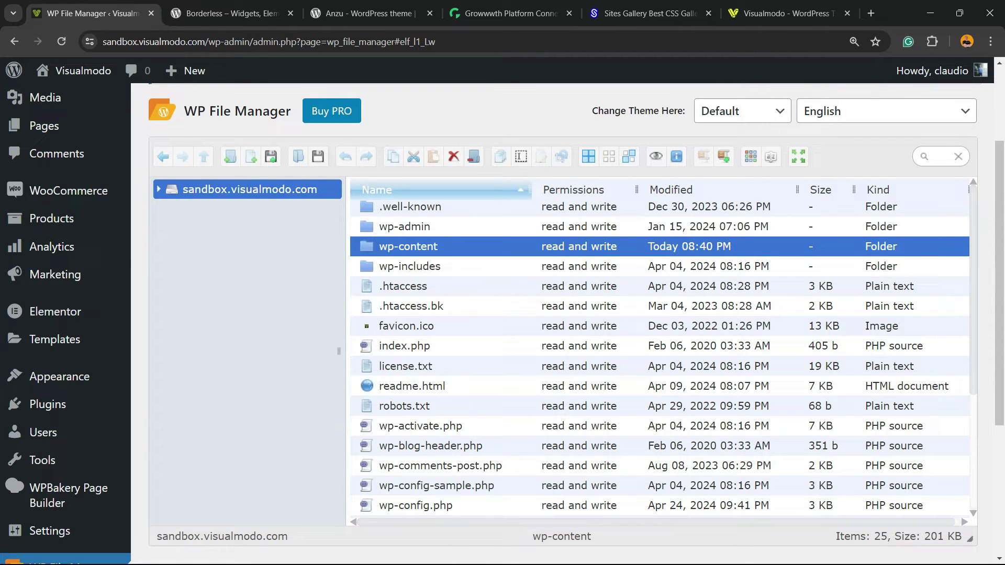
double_click(409, 246)
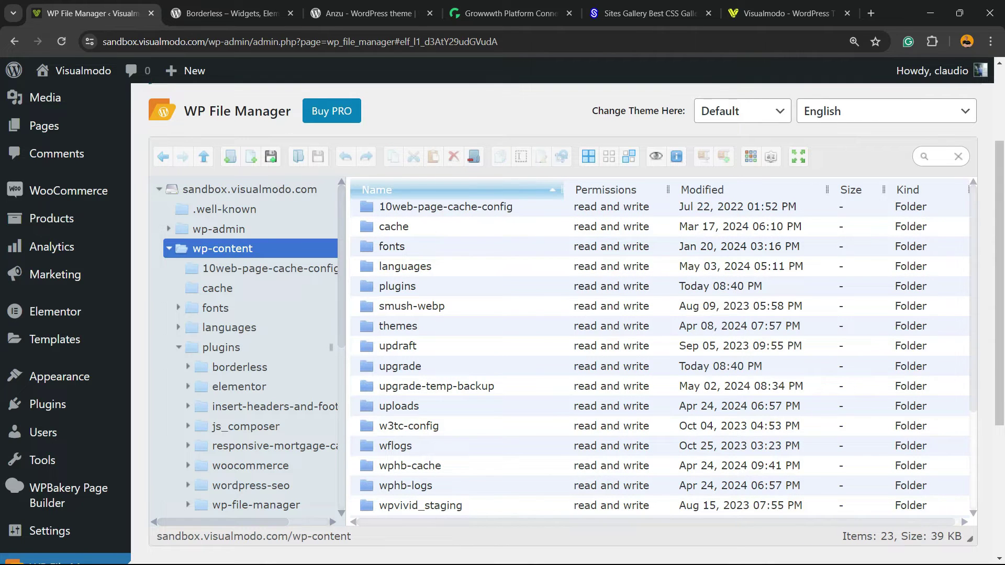
left_click(398, 287)
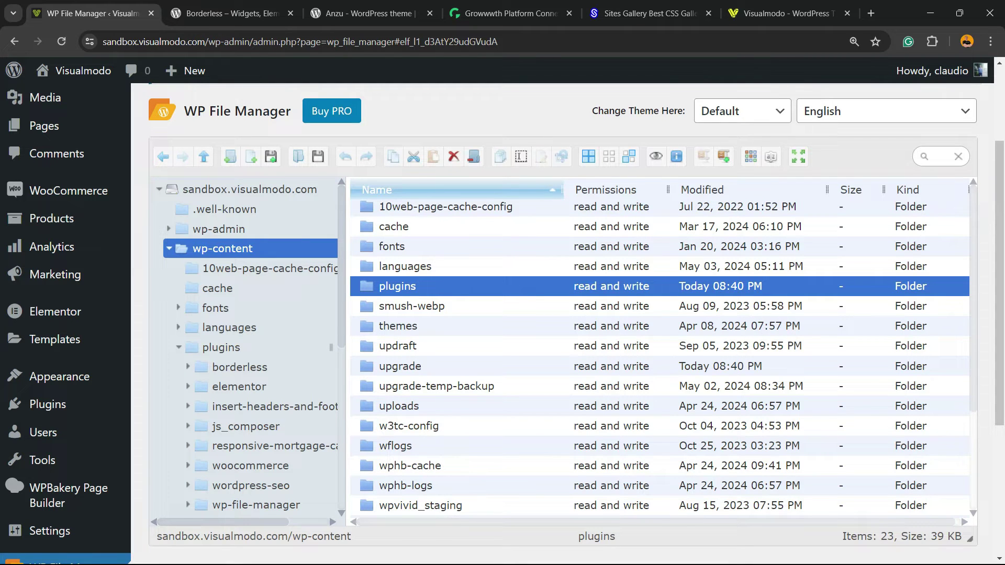
double_click(398, 286)
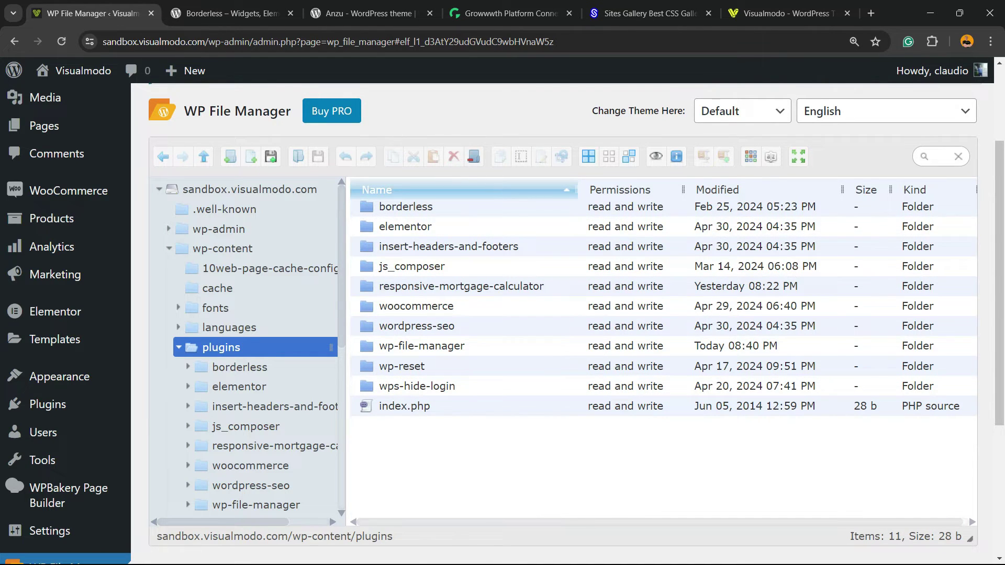
Permanently delete the responsive-mortgage-calculator folder from the plugins folder and confirm the removal
left_click(461, 286)
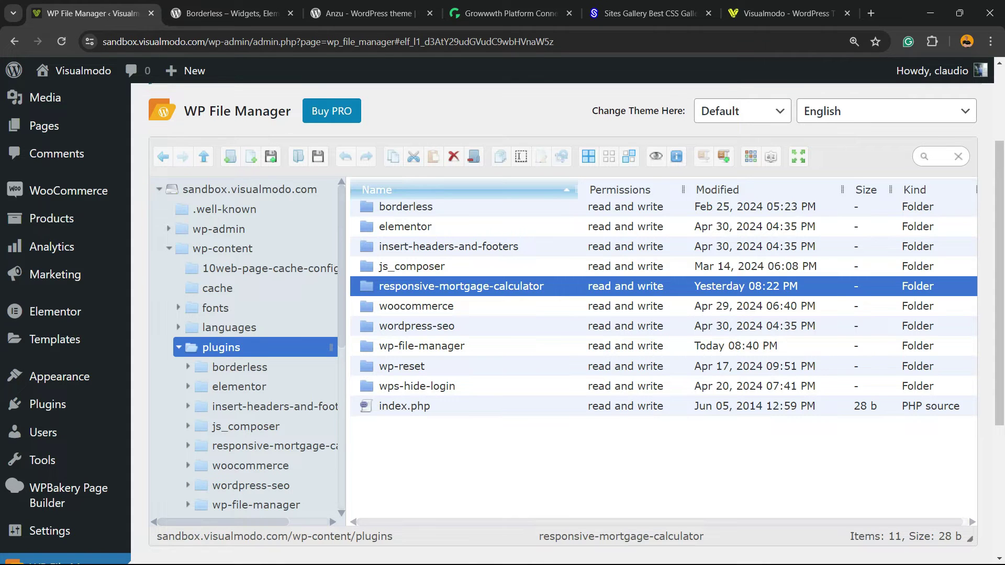
right_click(470, 286)
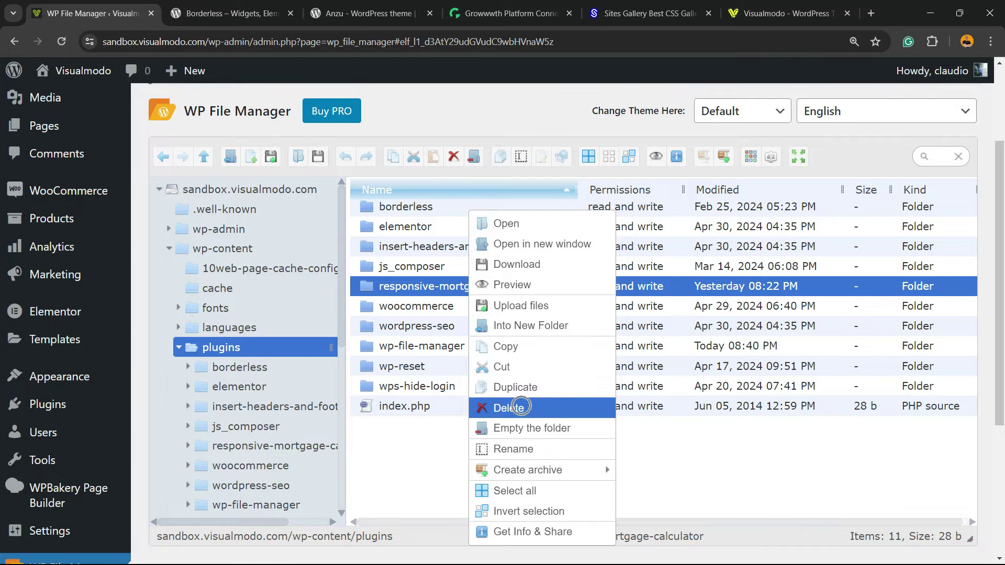
left_click(511, 408)
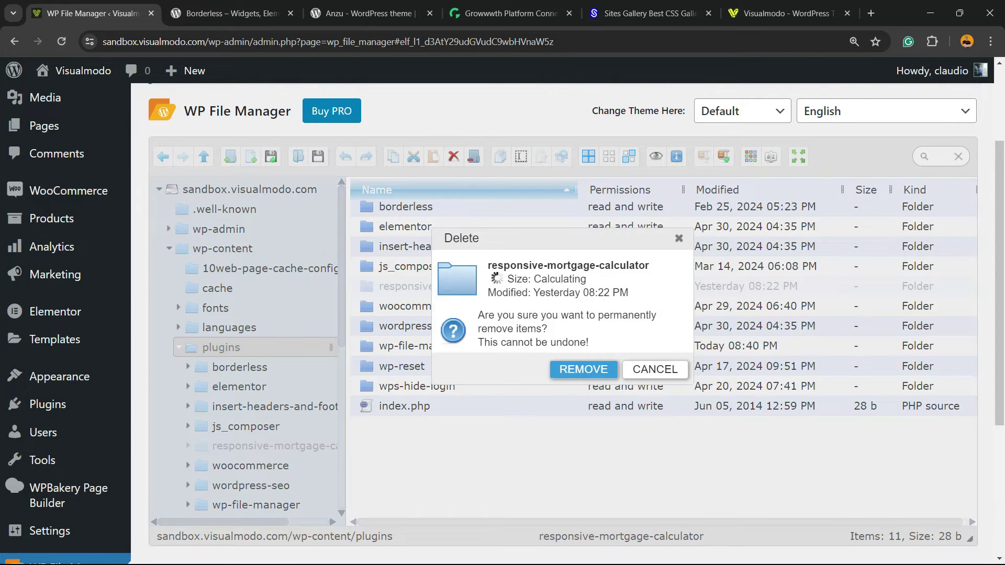
key("Escape")
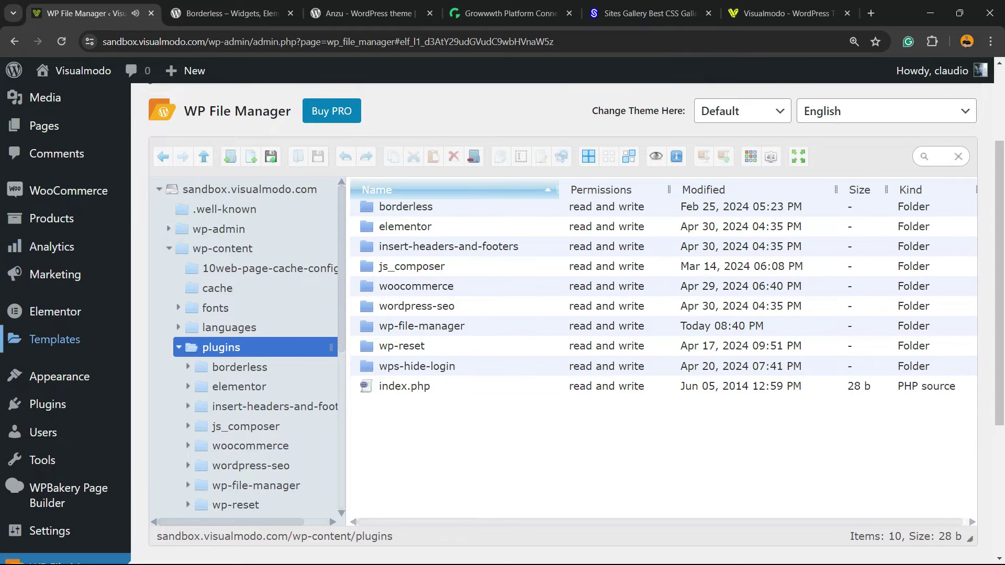
Open the installed plugins list and check whether Responsive Mortgage Calculator is still listed
scroll(52, 335, "down", 4)
left_click(48, 177)
scroll(471, 225, "up", 7)
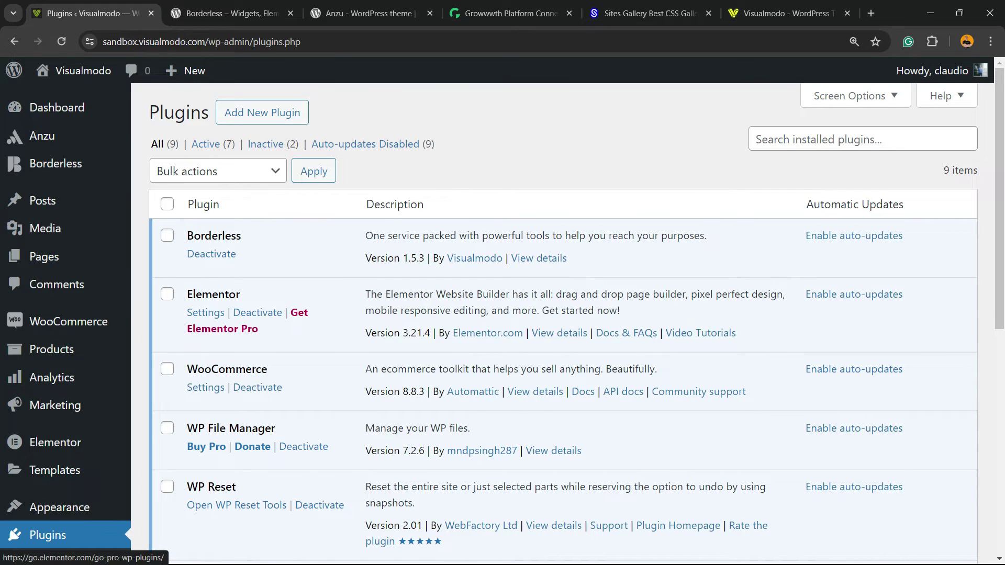
scroll(563, 325, "down", 2)
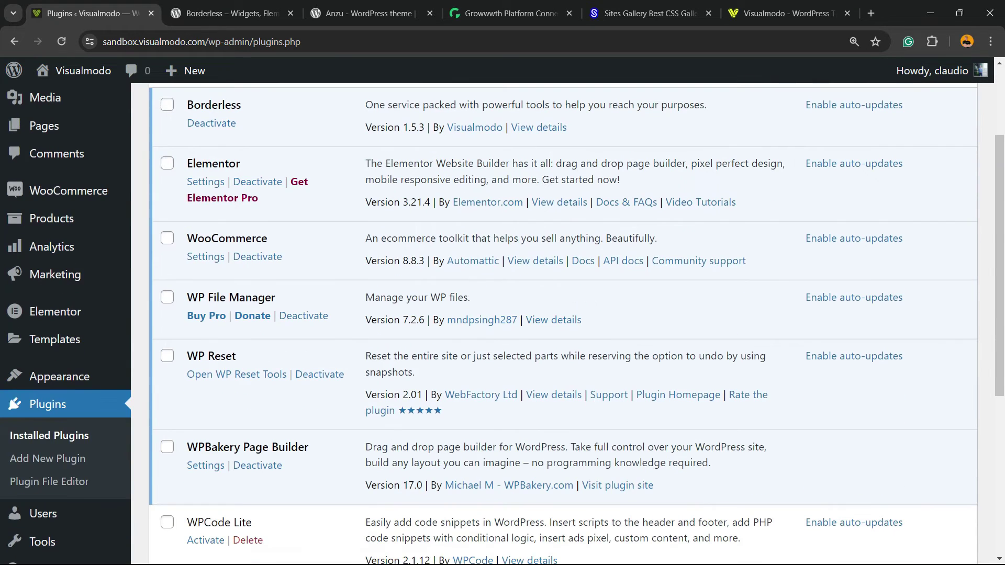
scroll(563, 324, "up", 2)
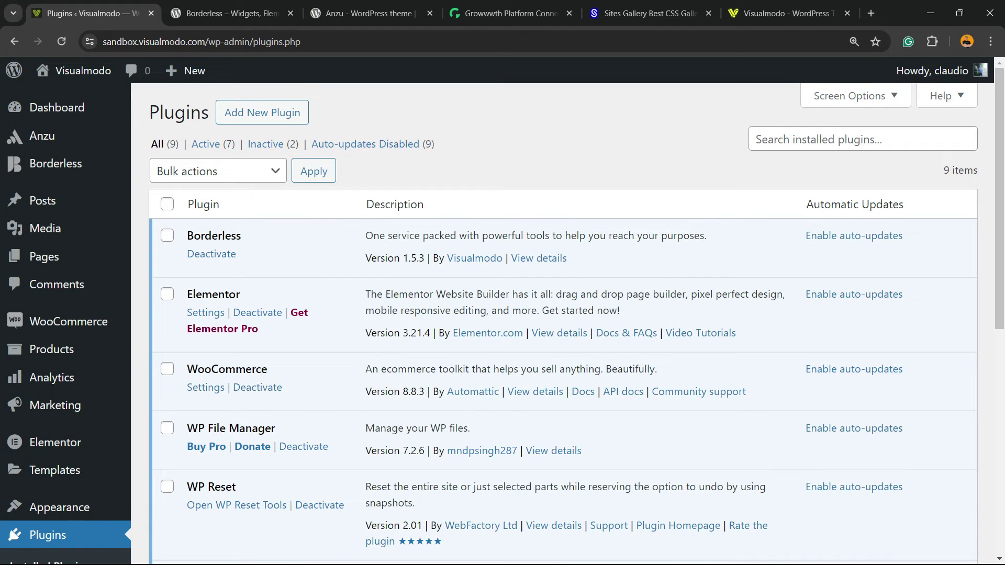
scroll(563, 324, "down", 2)
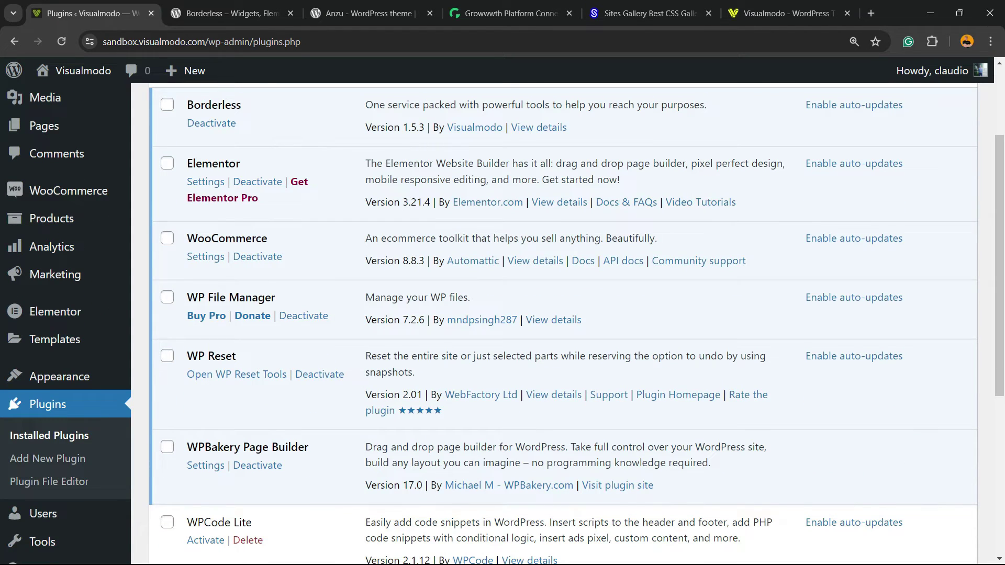
Deactivate the WP File Manager plugin and delete it from the site
left_click(303, 316)
scroll(248, 365, "down", 3)
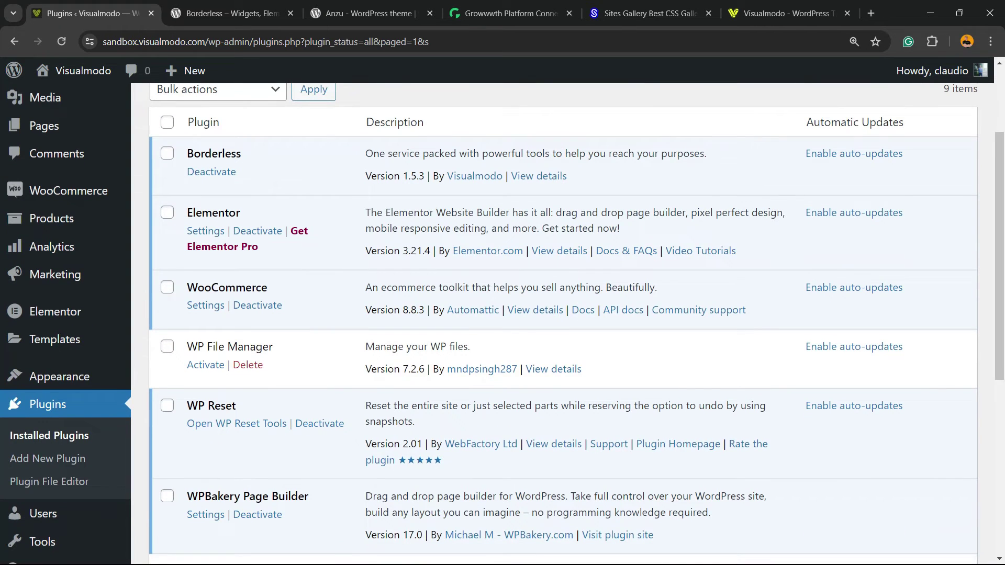
left_click(248, 365)
key("Return")
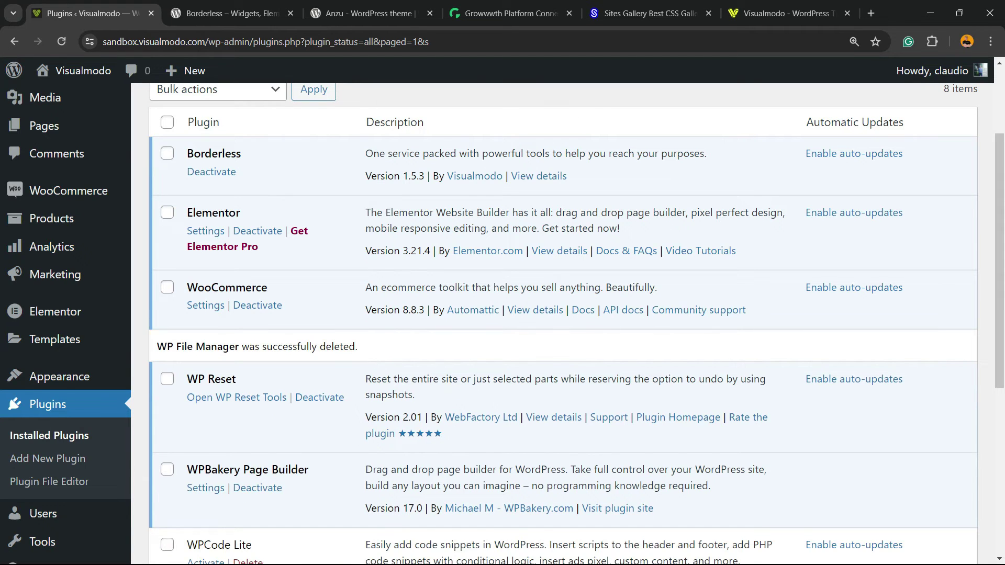
scroll(564, 324, "up", 3)
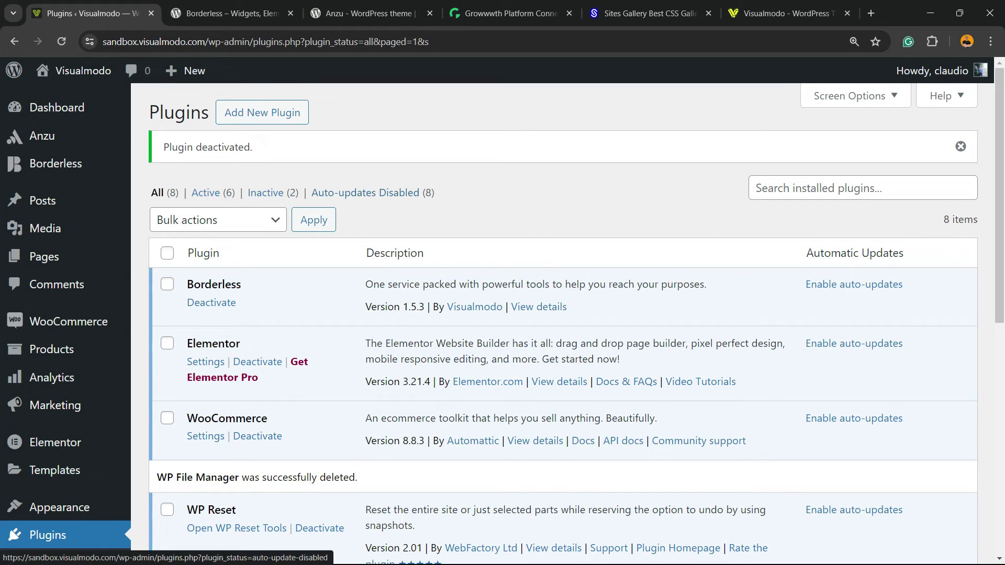
Switch to the Borderless plugin page on WordPress.org, reduce its page zoom and look over the banner and plugin header
mouse_move(231, 13)
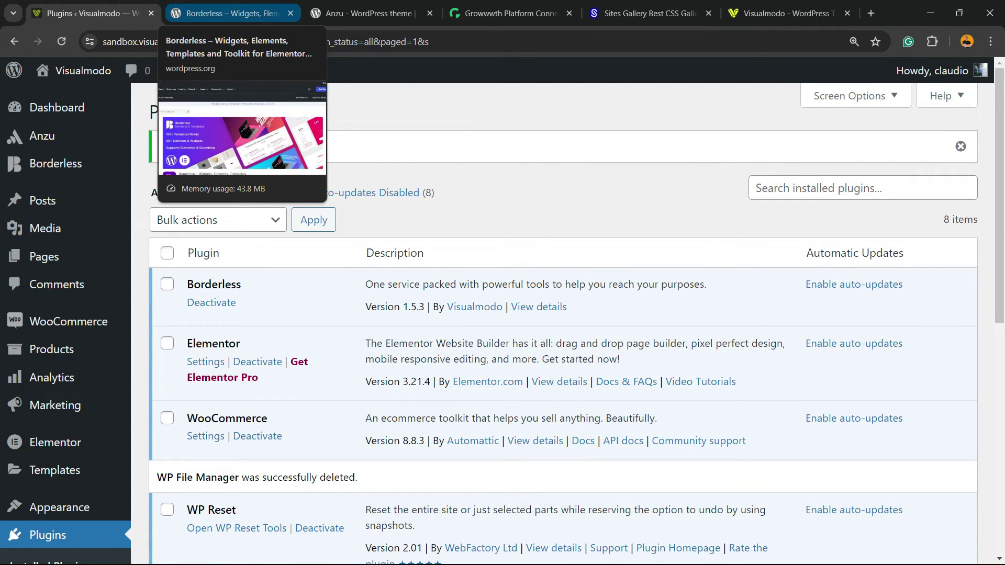
left_click(230, 13)
scroll(314, 165, "down", 2)
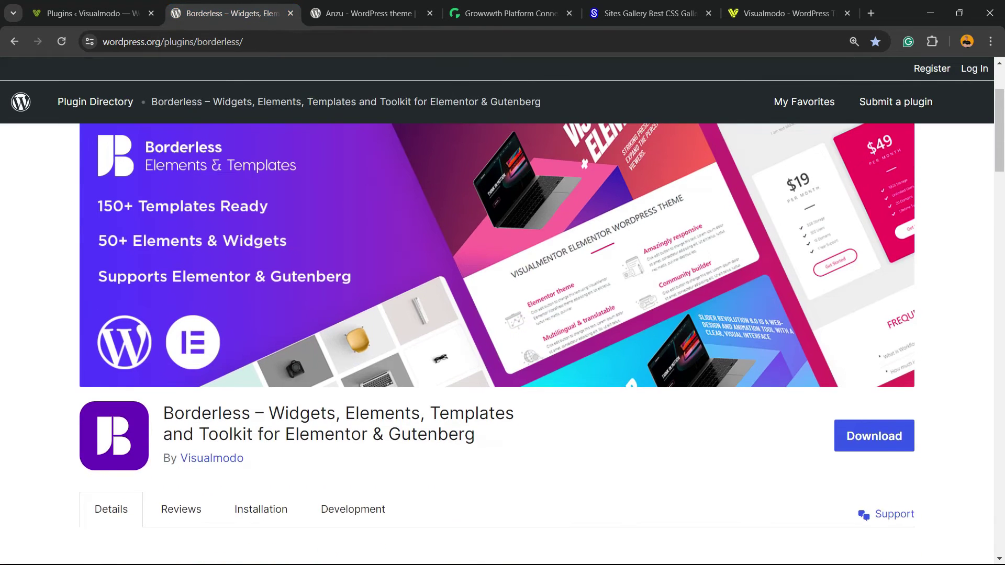
key("ctrl+minus")
scroll(314, 166, "up", 2)
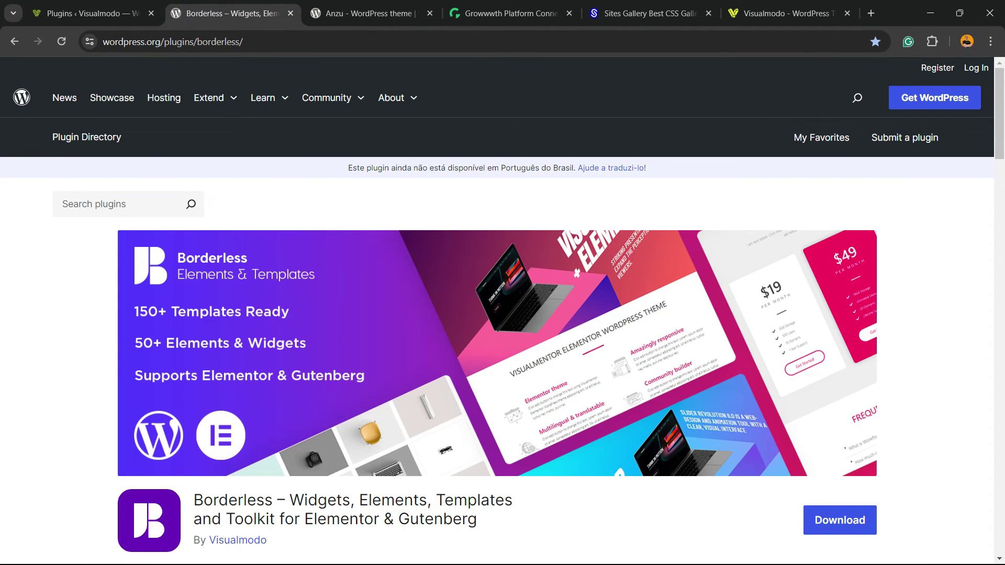
Switch to the Anzu theme page on WordPress.org and look over its title, preview image, details and description
key("ctrl+Tab")
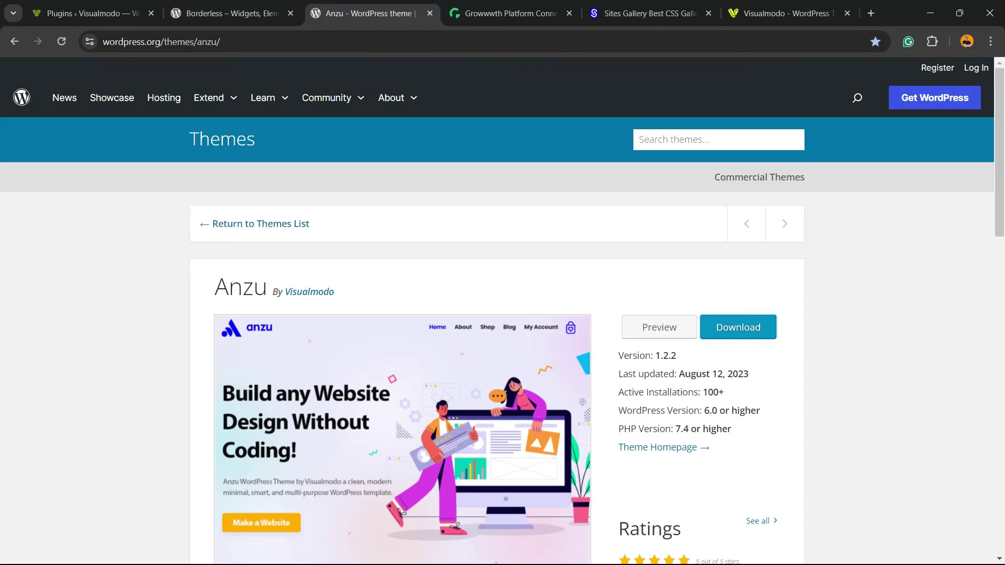
left_click_drag(215, 287, 336, 292)
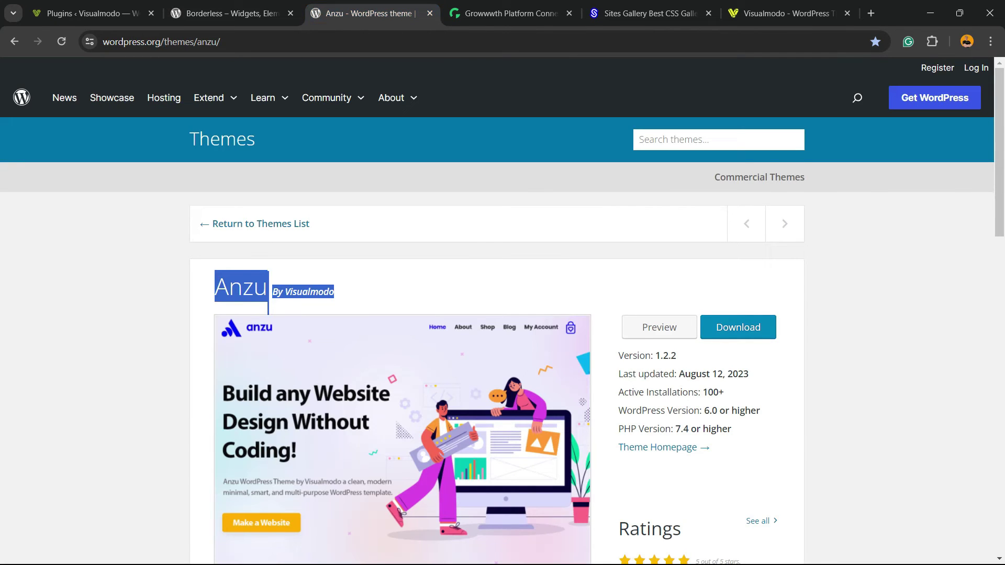
left_click(268, 309)
scroll(268, 309, "down", 3)
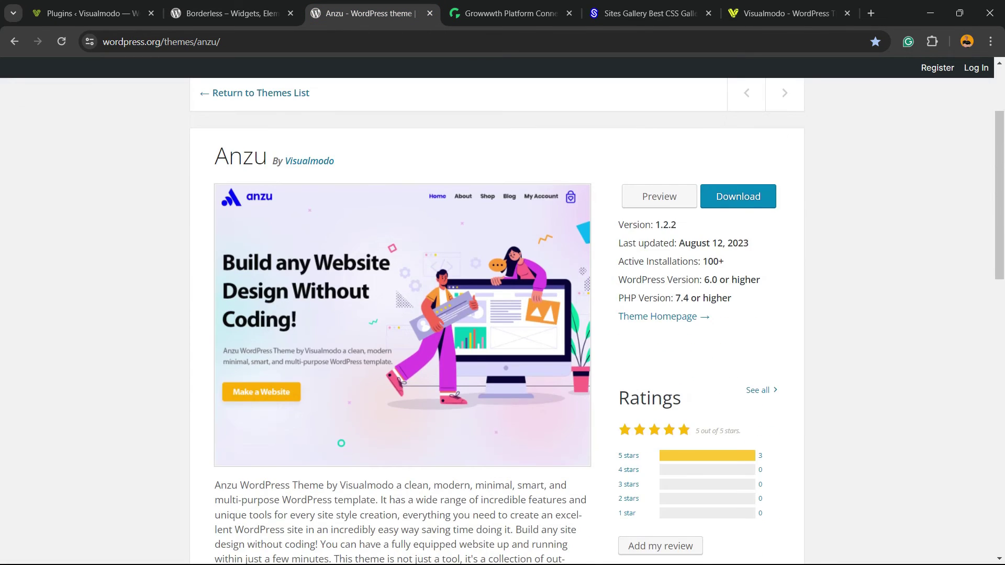
scroll(502, 321, "down", 3)
scroll(502, 321, "up", 6)
Switch to the Growwwth site and look through its home page down to the publisher listings with prices
key("ctrl+Tab")
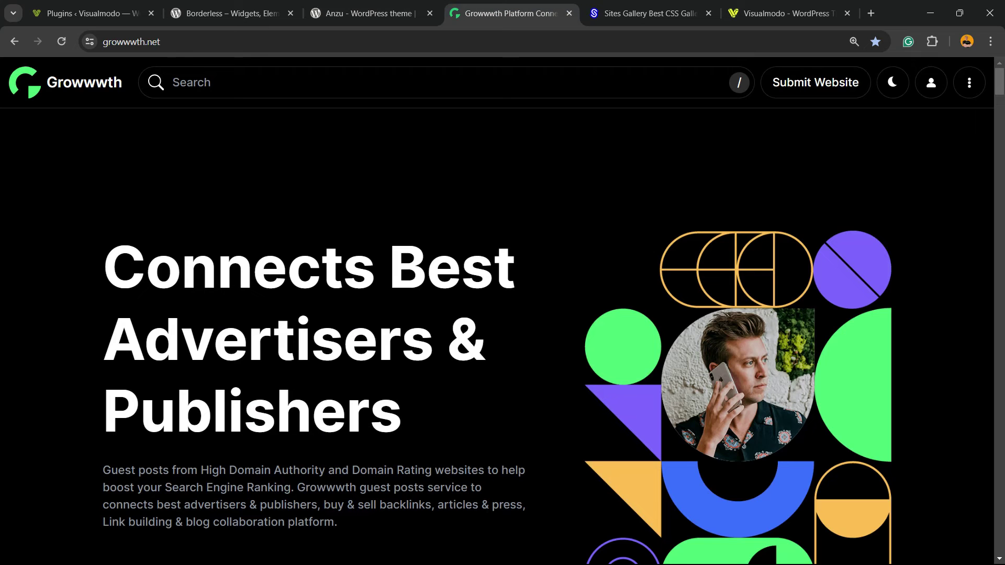
scroll(503, 335, "down", 5)
scroll(503, 335, "up", 4)
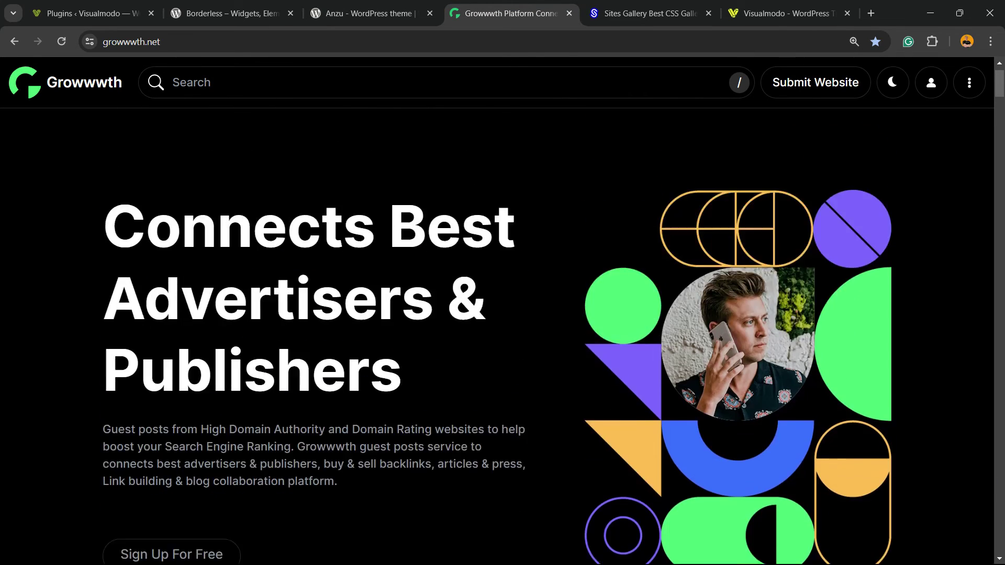
scroll(503, 335, "down", 1)
scroll(503, 335, "down", 15)
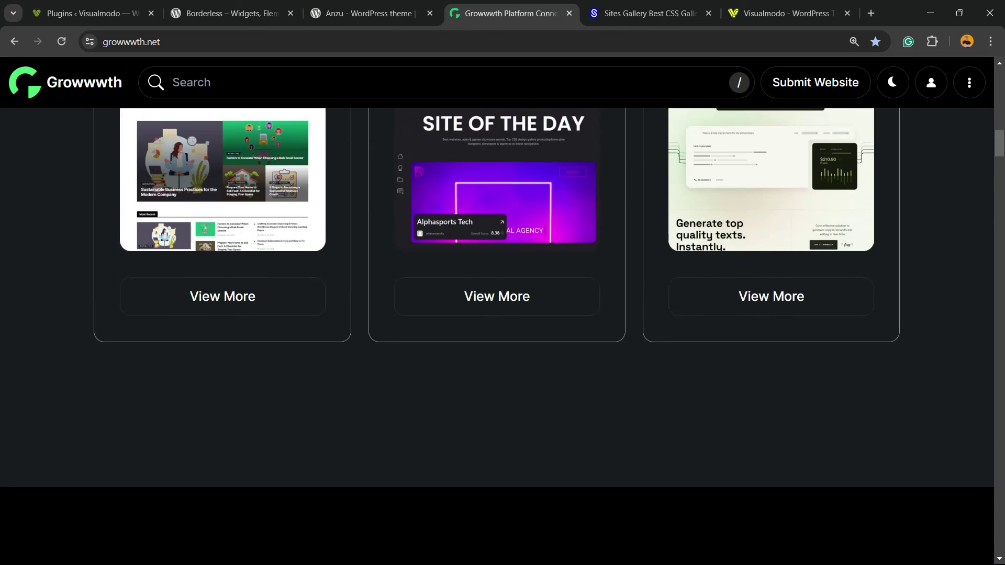
scroll(503, 335, "down", 18)
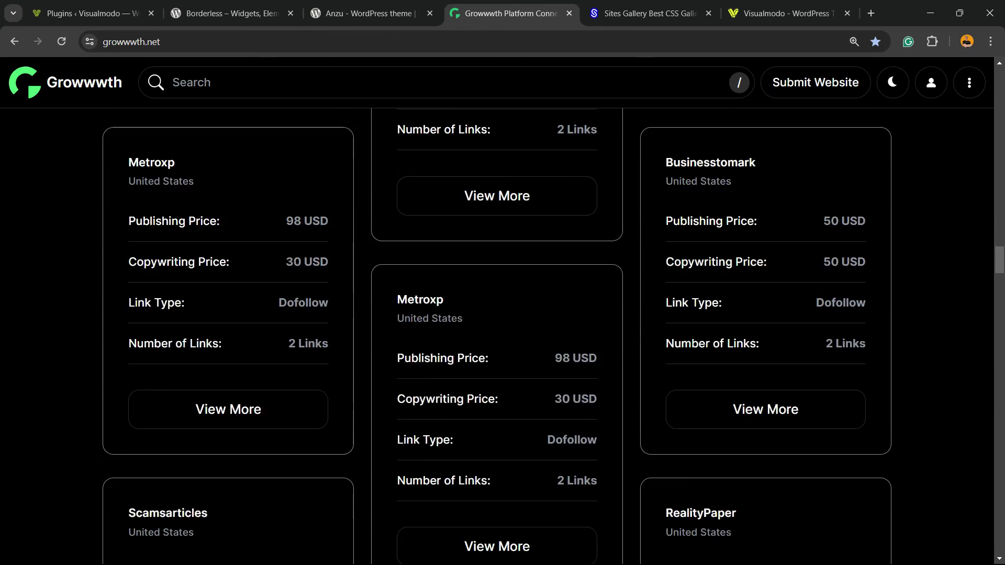
Switch to the Sites Gallery page and look through its showcased websites
key("ctrl+Tab")
scroll(503, 335, "down", 16)
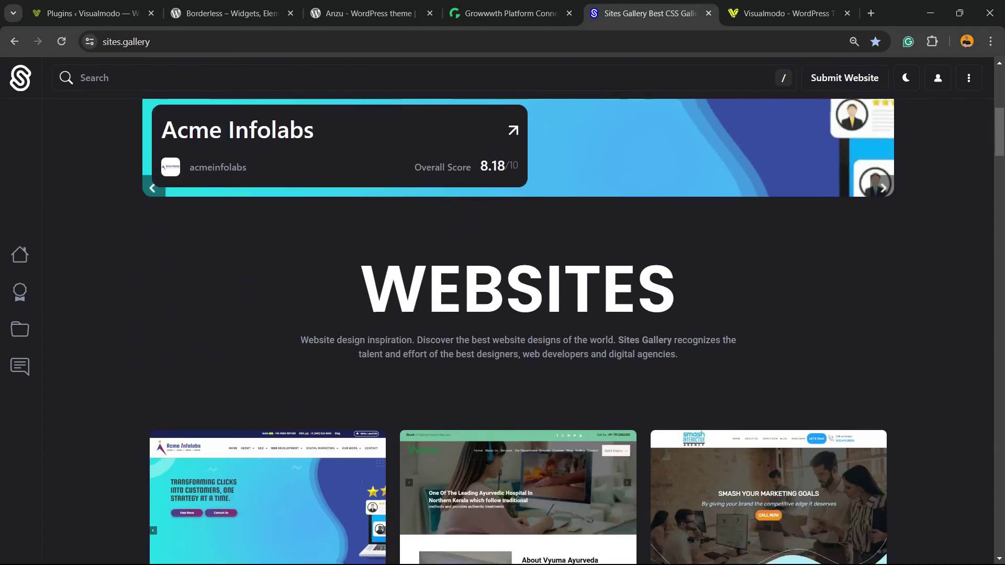
scroll(502, 335, "down", 20)
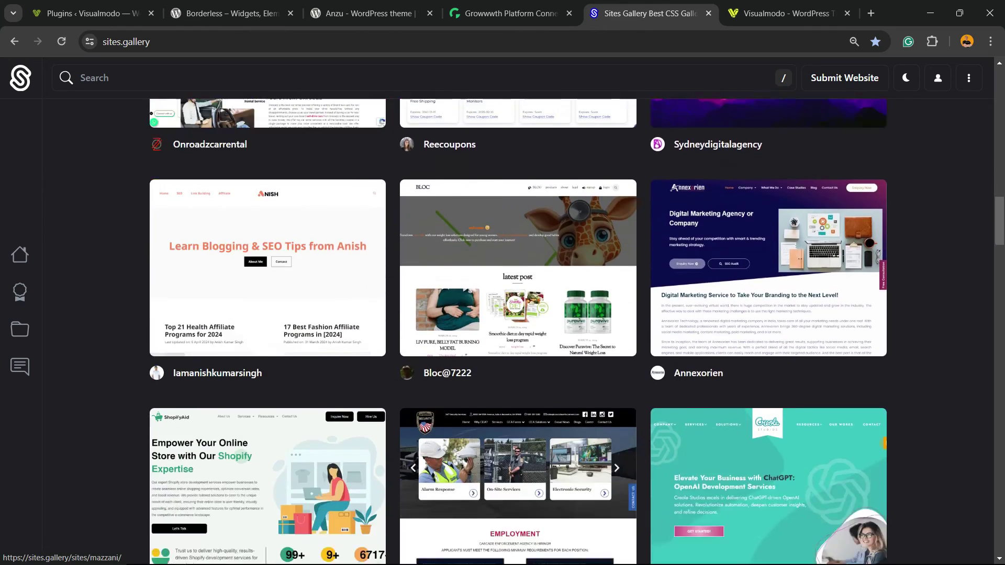
scroll(503, 335, "down", 2)
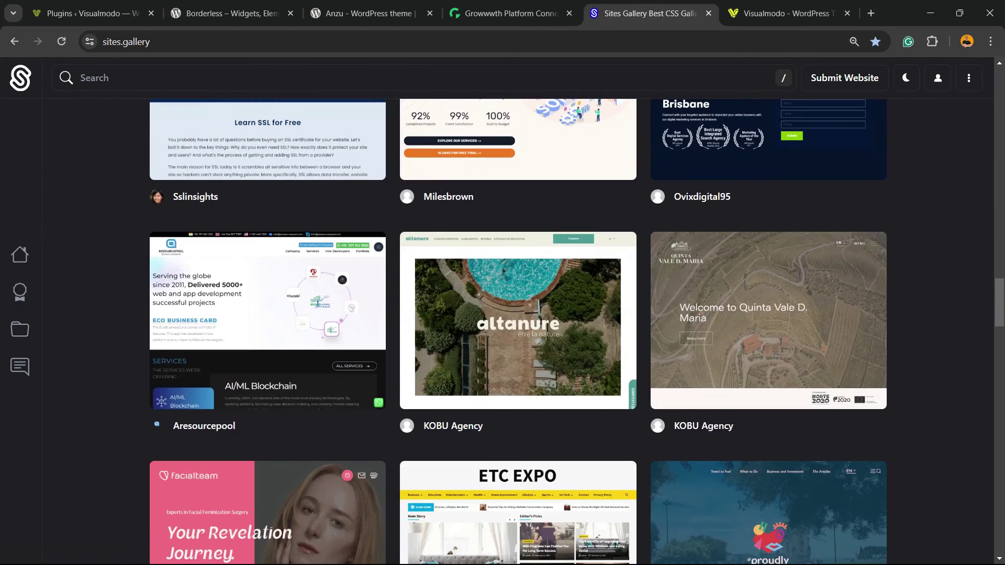
Switch to the Visualmodo site, open the Borderless Plugin product page and examine its purchase options, feature lists and templates section
key("ctrl+Tab")
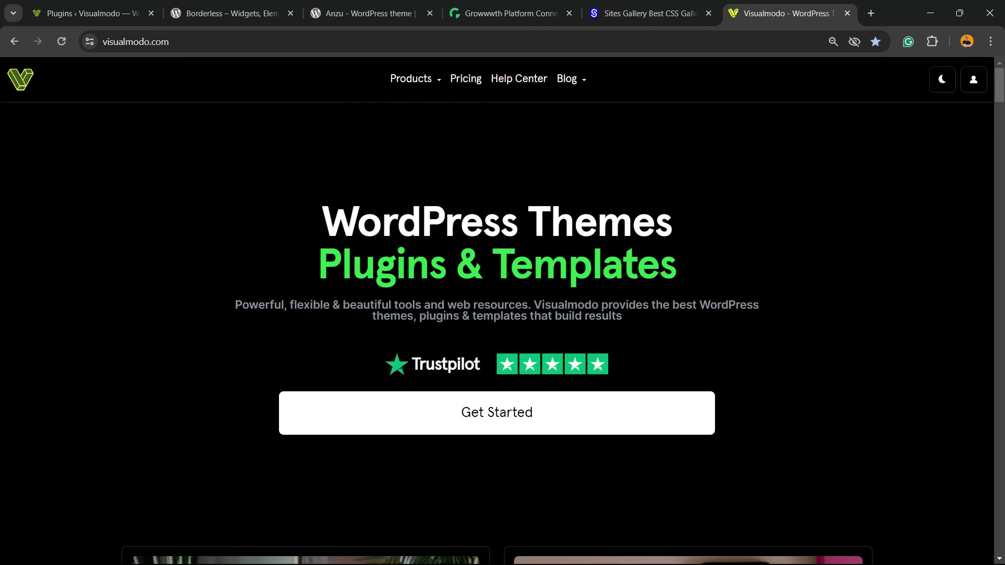
mouse_move(412, 80)
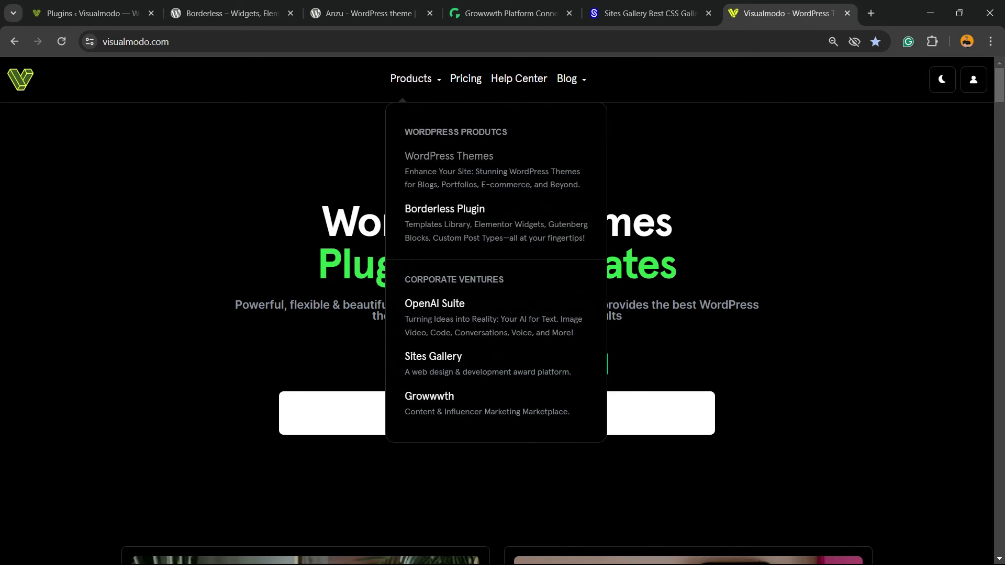
left_click(445, 209)
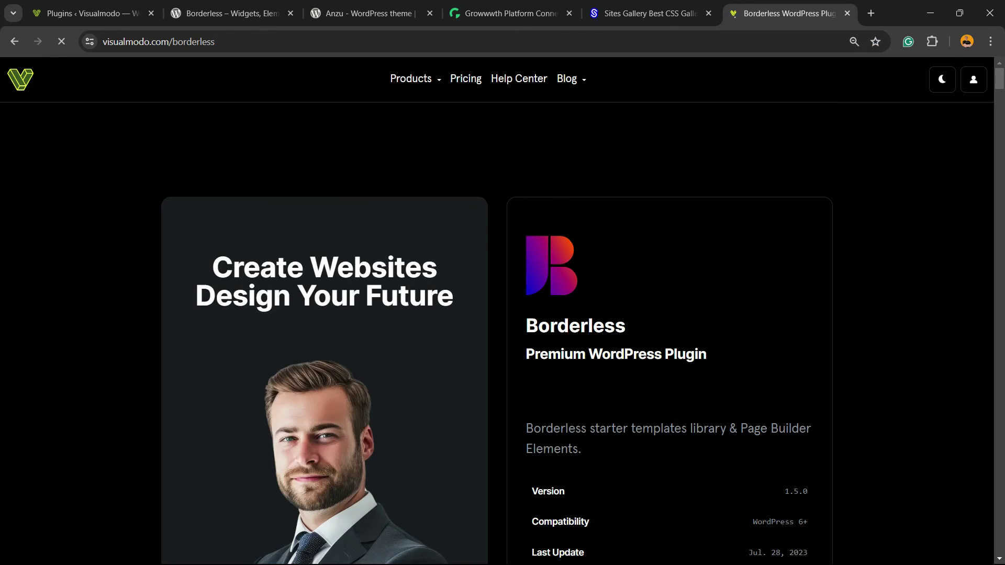
scroll(416, 91, "down", 5)
scroll(576, 314, "down", 12)
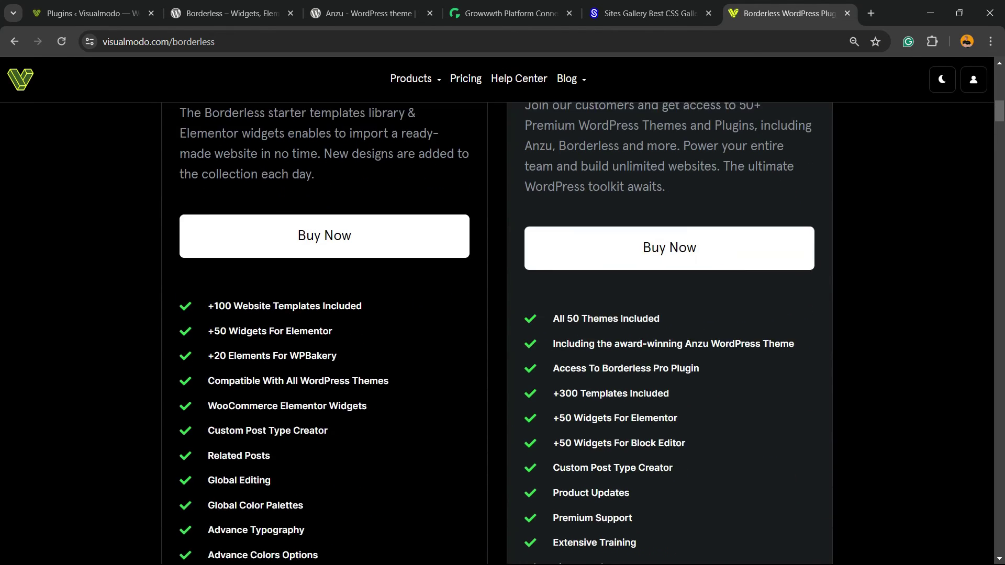
scroll(502, 314, "down", 15)
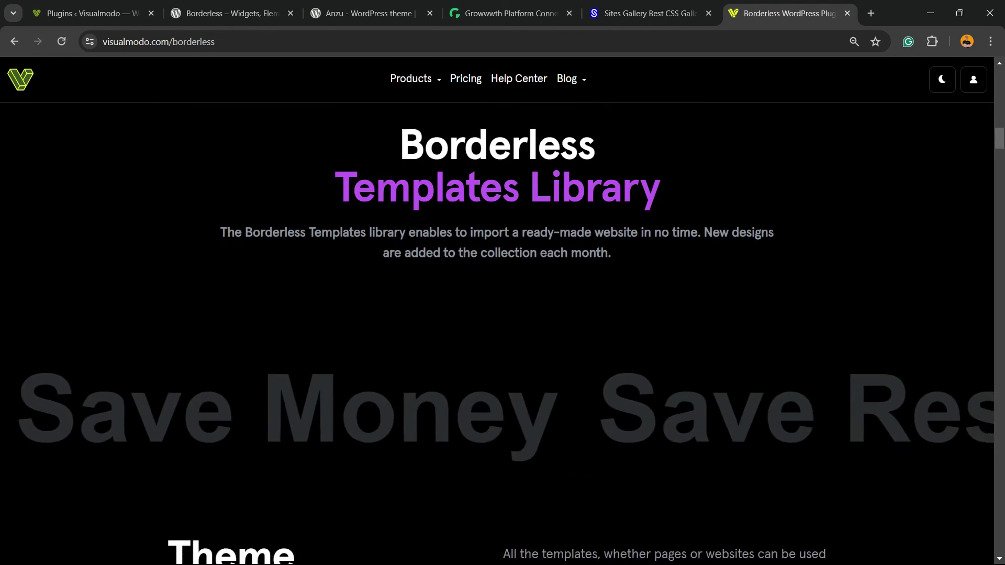
Look through the Borderless page's template previews, then open Visualmodo's entire templates library and browse its website designs
scroll(498, 251, "down", 12)
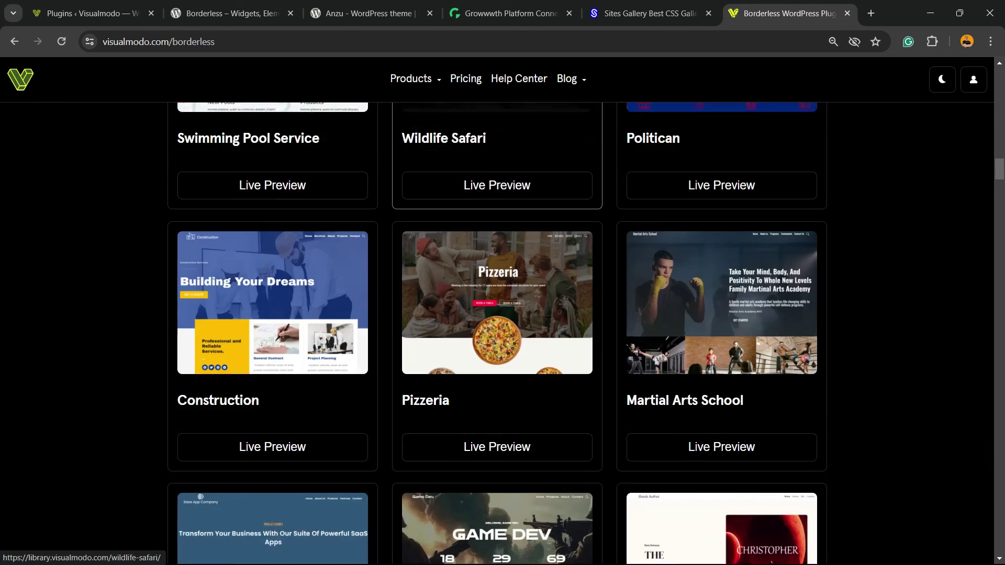
scroll(498, 209, "down", 11)
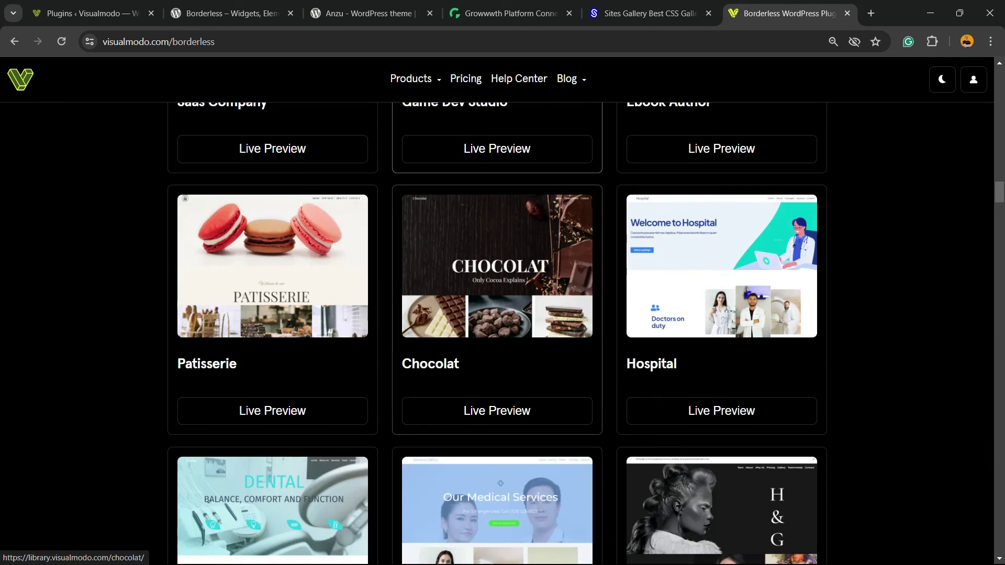
scroll(497, 209, "down", 11)
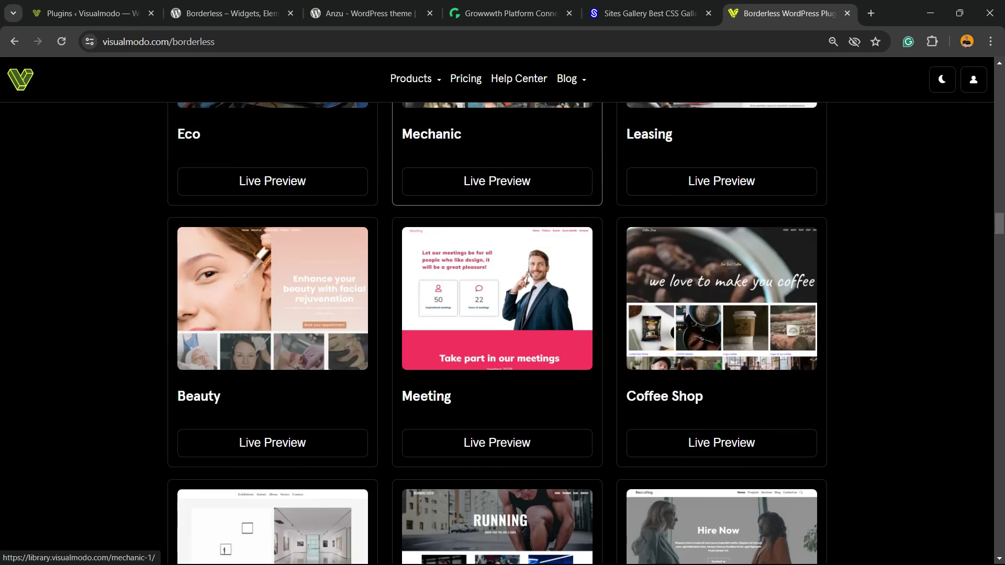
scroll(498, 262, "down", 15)
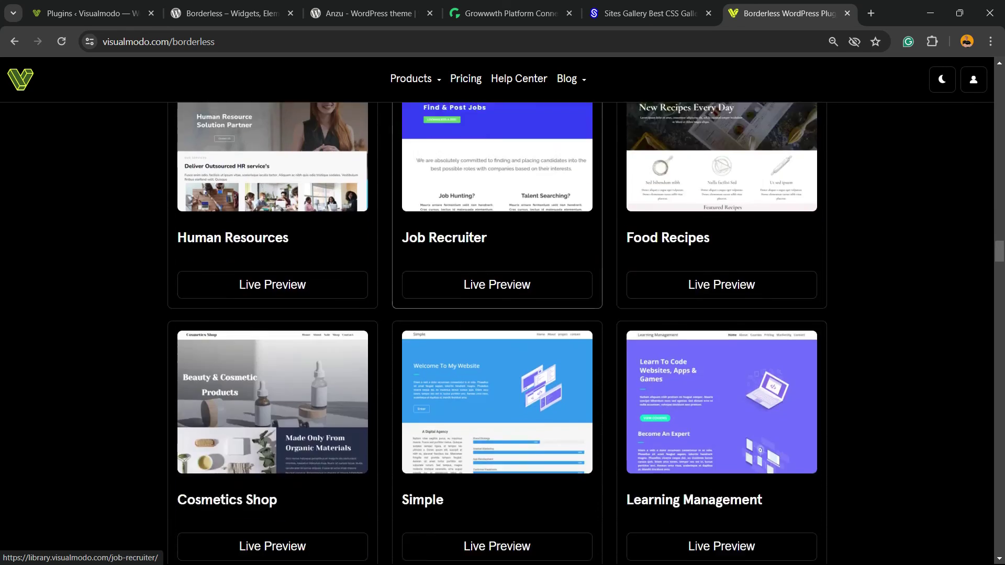
scroll(497, 252, "down", 5)
scroll(497, 252, "down", 5)
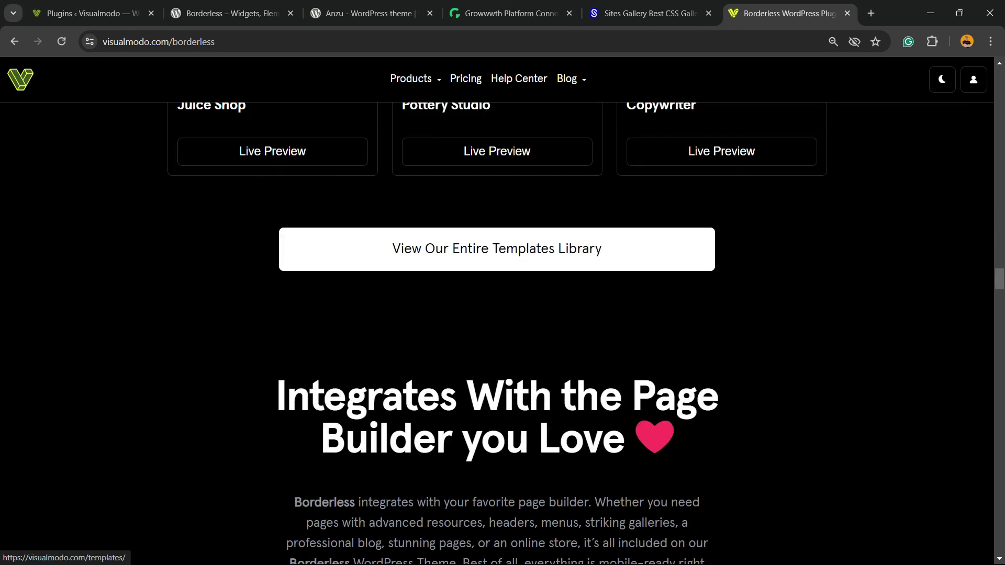
left_click(497, 249)
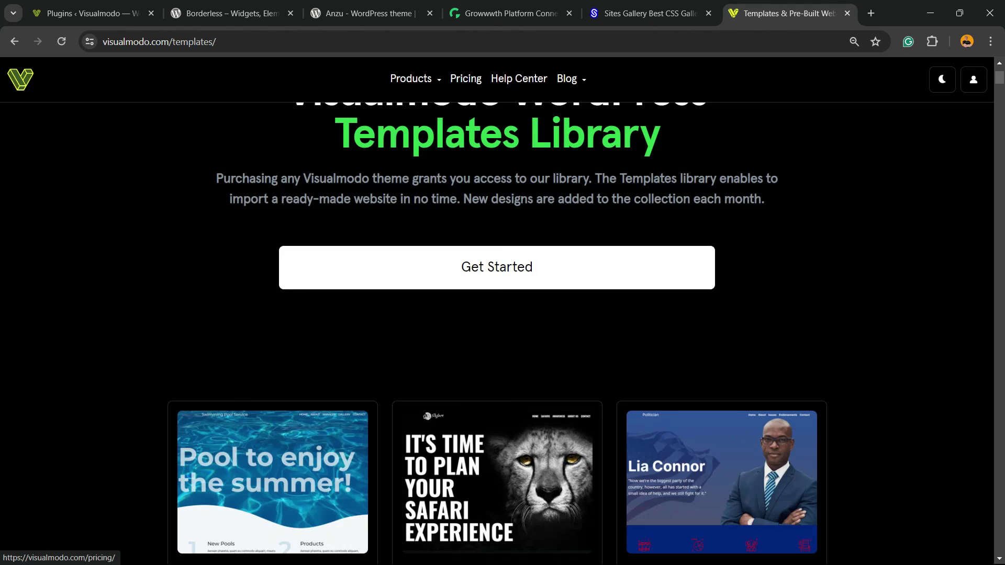
scroll(497, 335, "down", 14)
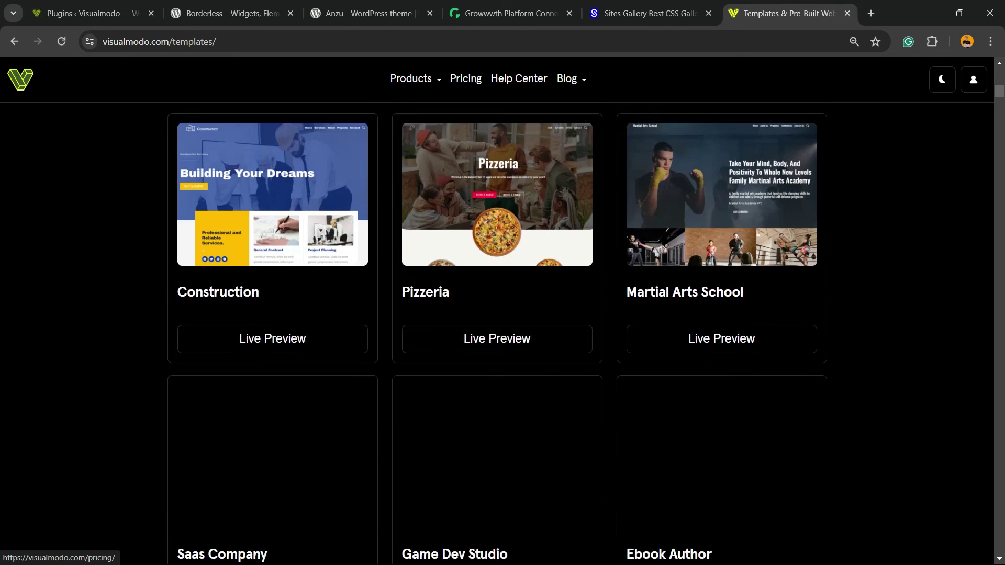